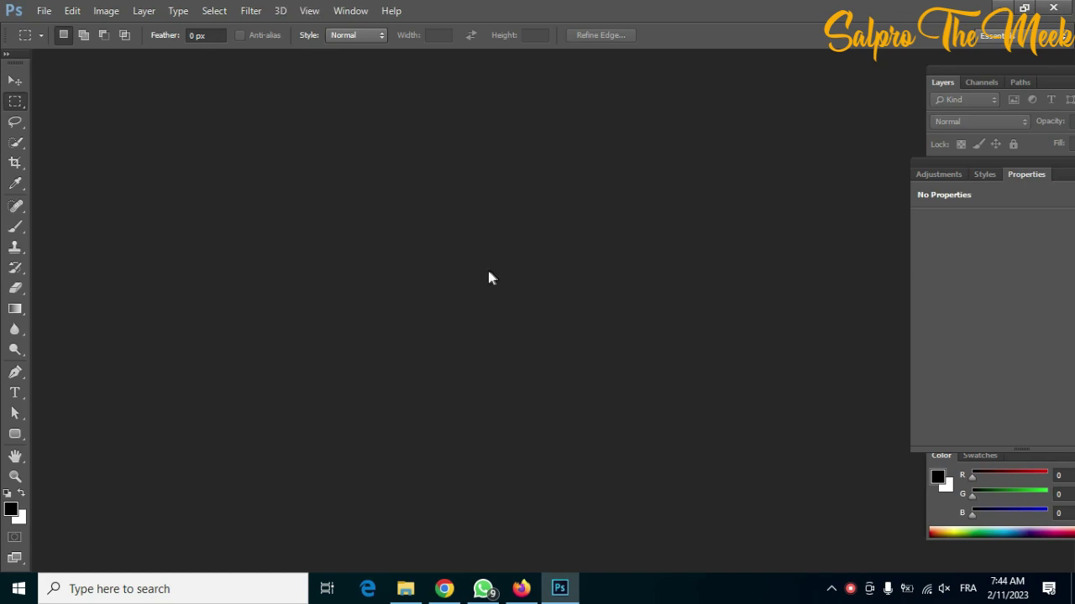
left_click(42, 11)
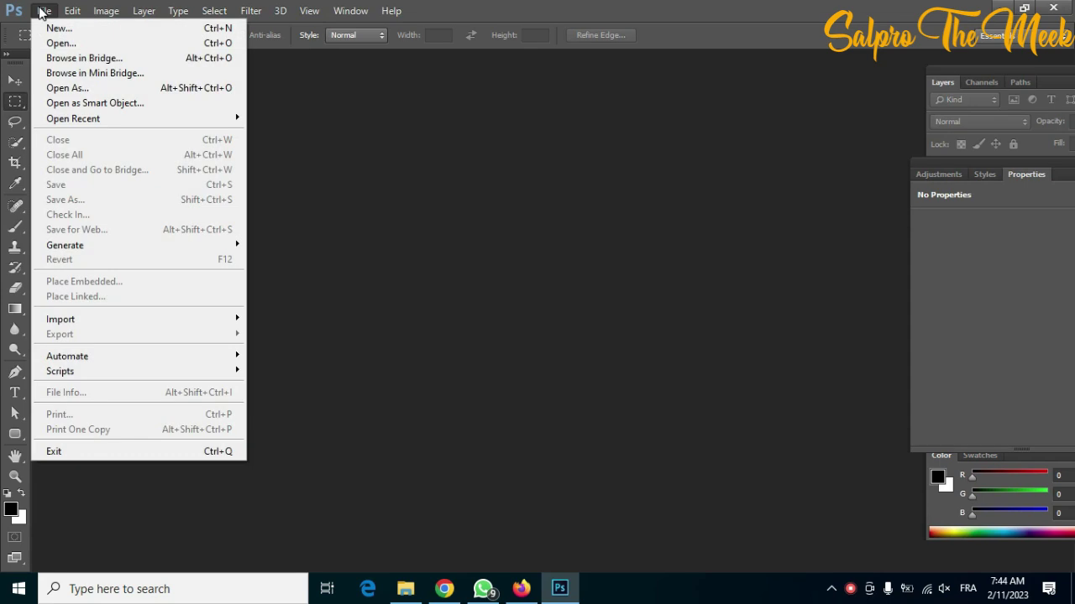
left_click(54, 44)
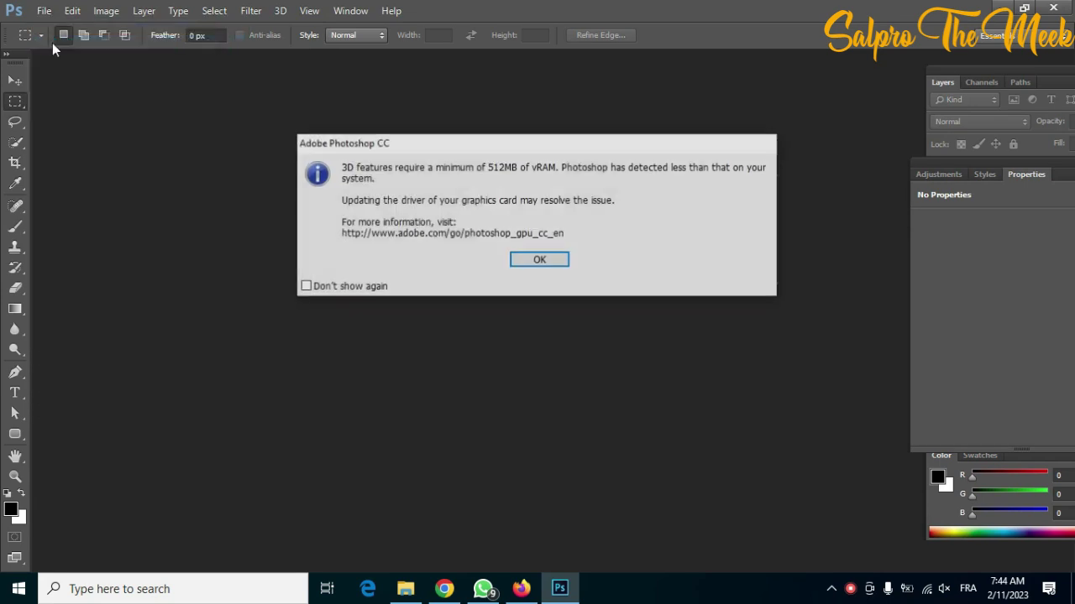
left_click(539, 260)
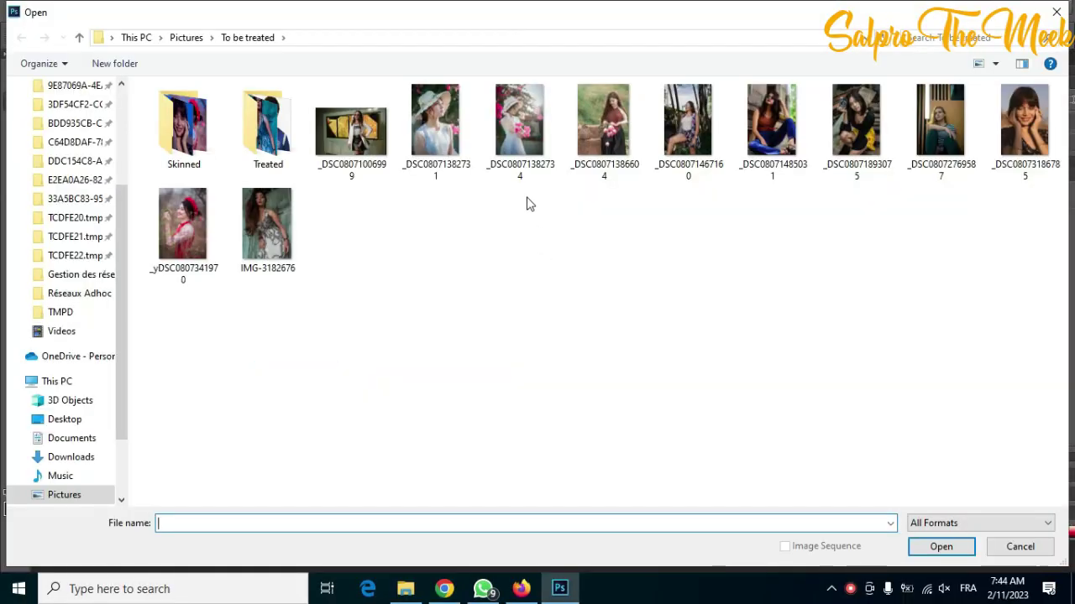
left_click(514, 123)
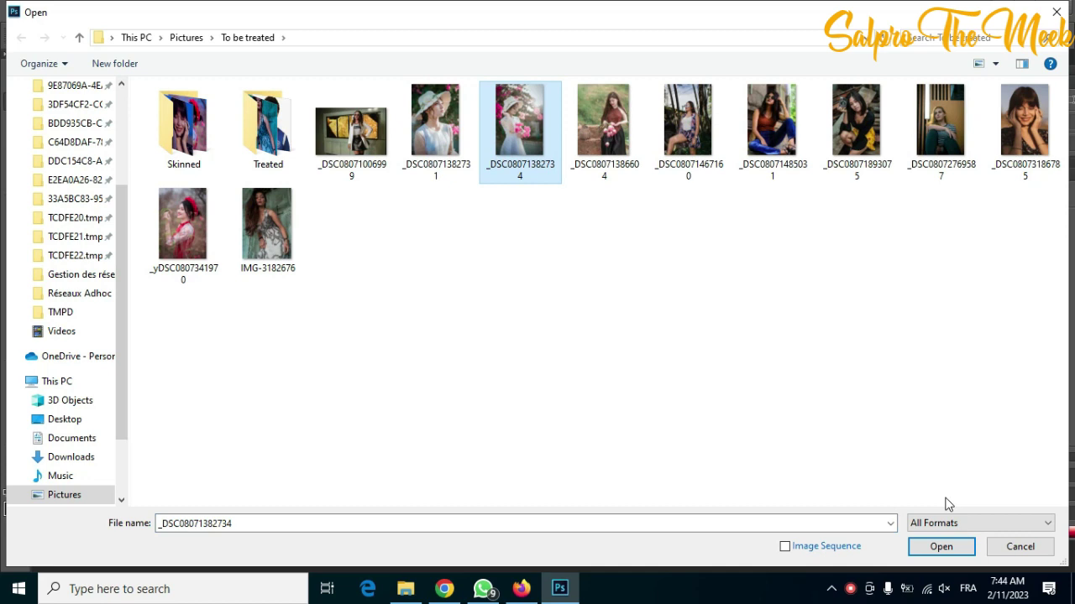
left_click(943, 551)
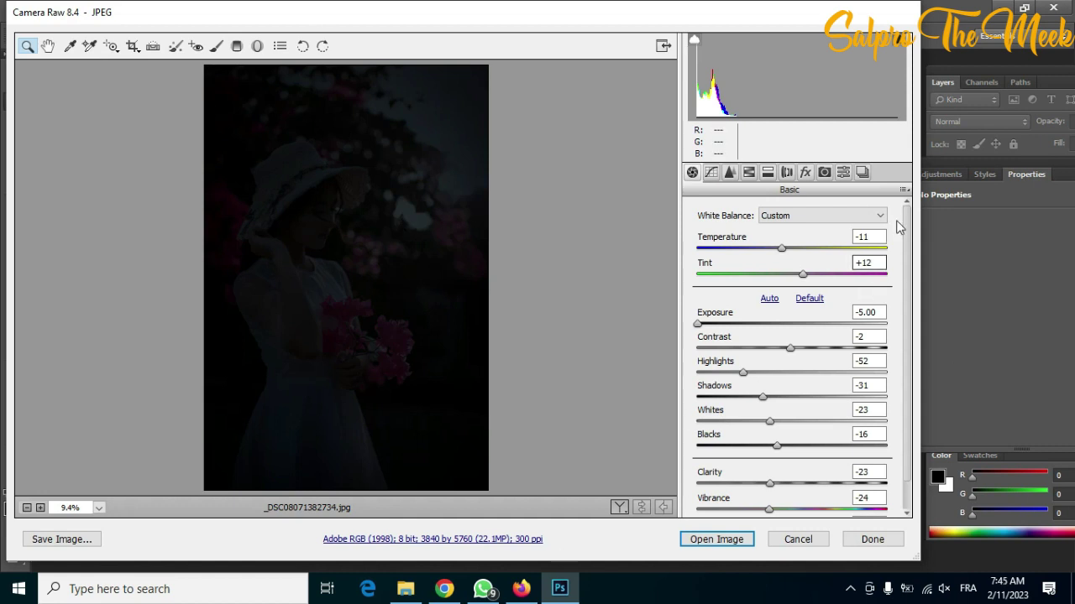
Step: Load the ibrah2.xmp settings preset from the PRESET folder onto the dark photo
left_click(903, 190)
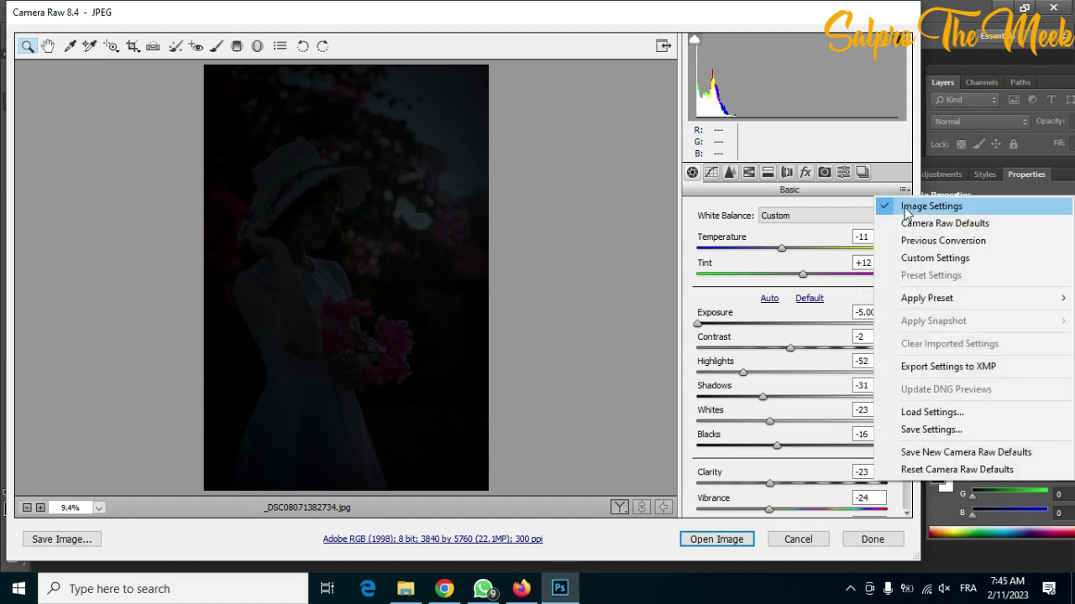
left_click(965, 419)
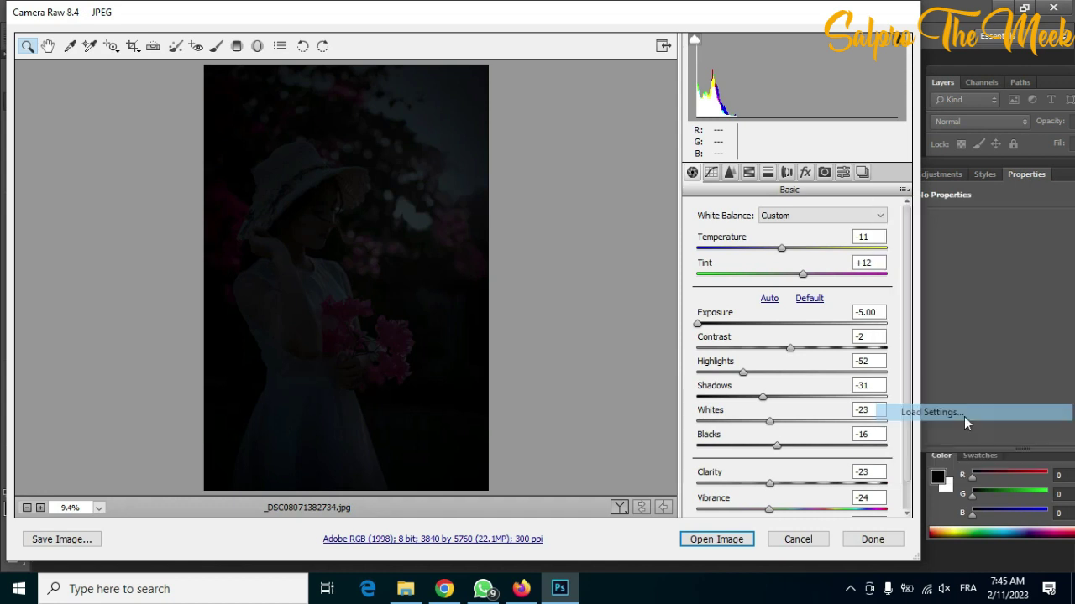
scroll(235, 269, "down", 9)
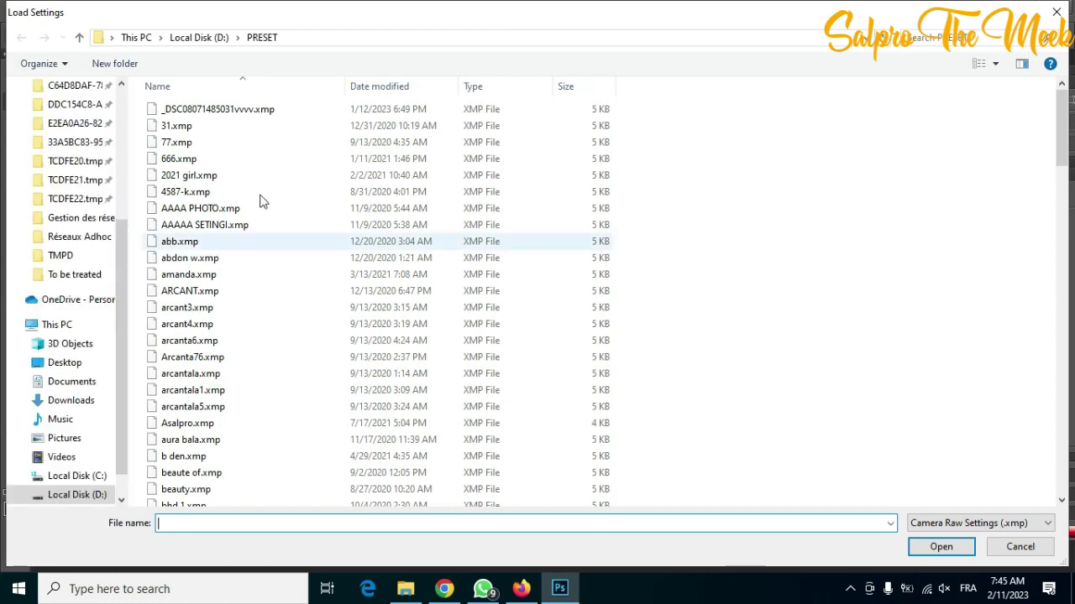
scroll(438, 428, "up", 9)
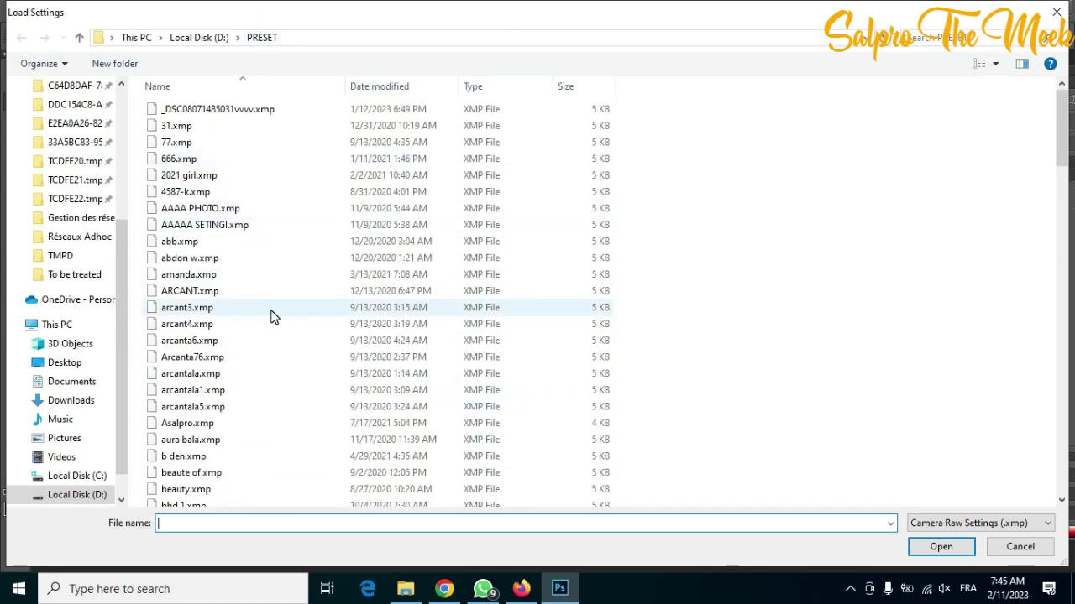
scroll(271, 316, "down", 1)
scroll(271, 317, "down", 1)
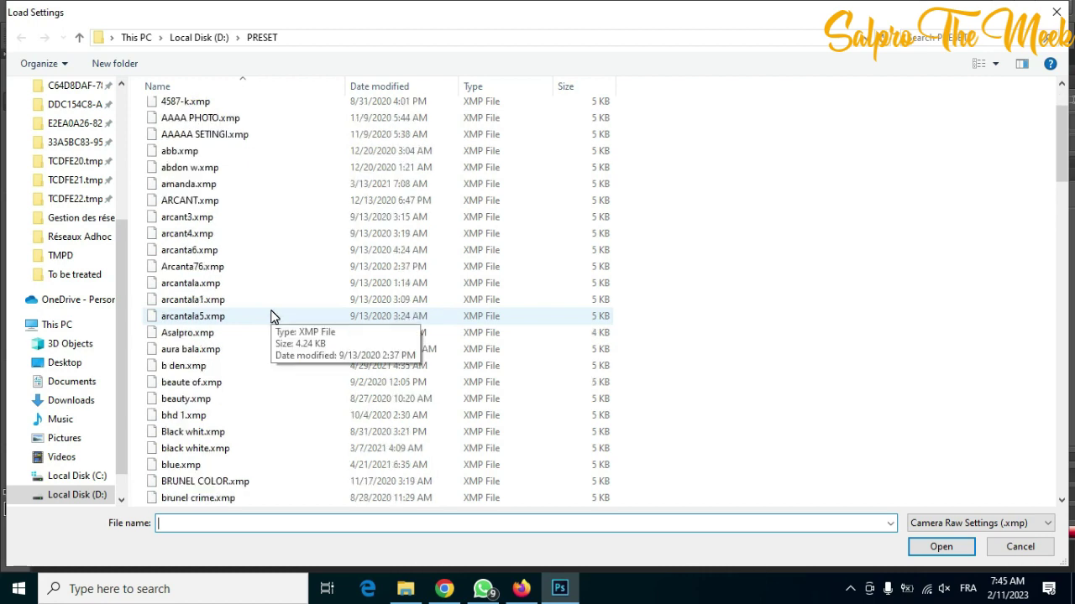
scroll(270, 317, "down", 15)
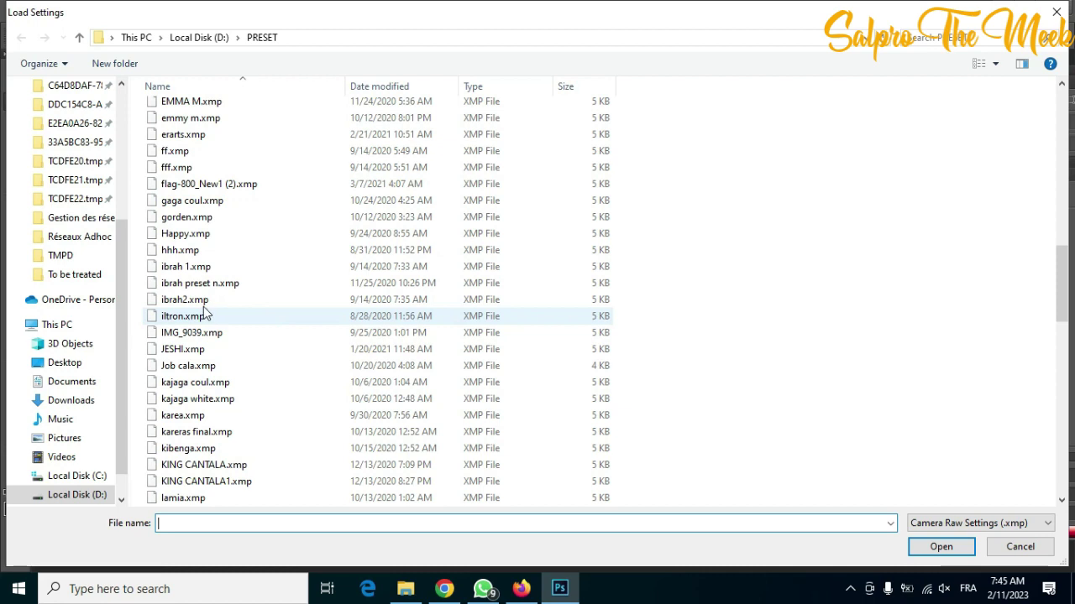
left_click(202, 300)
left_click(940, 548)
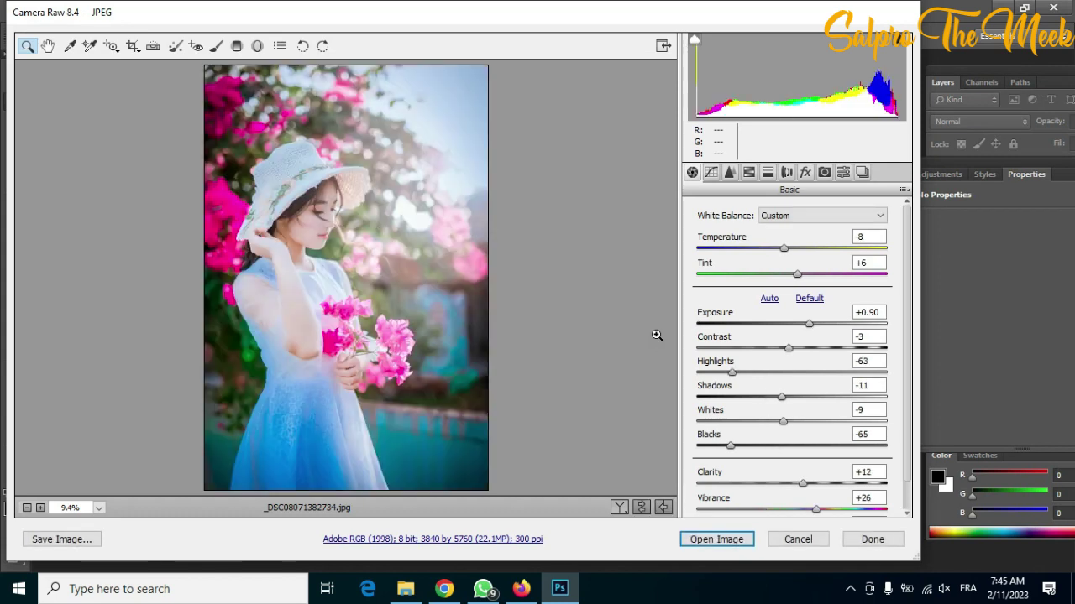
Step: Load the Nikon D5200.xmp settings preset from the PRESET folder onto the photo
left_click(904, 189)
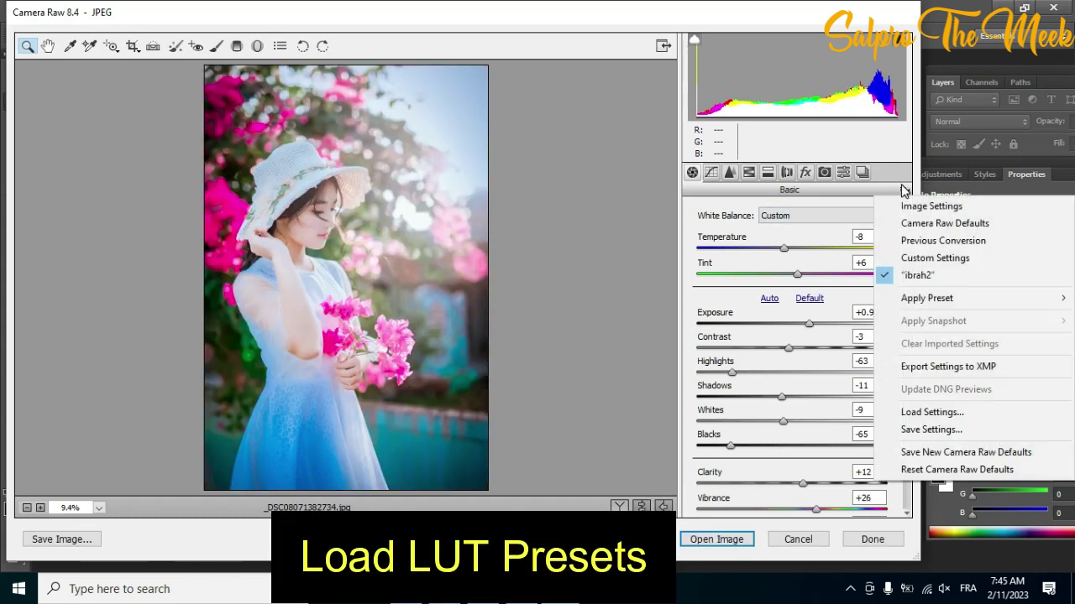
left_click(925, 413)
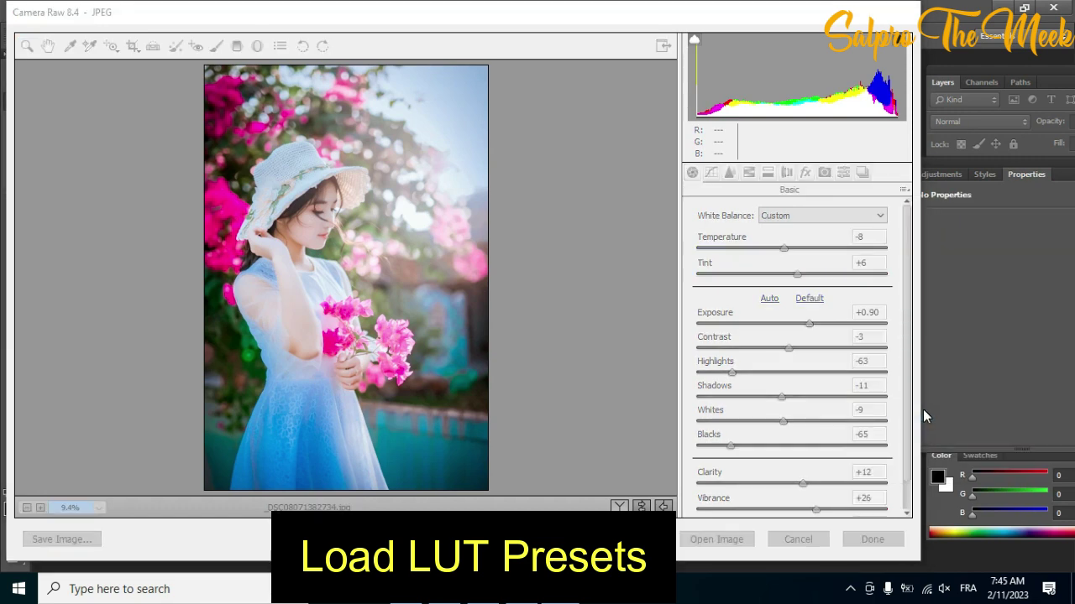
scroll(413, 318, "down", 10)
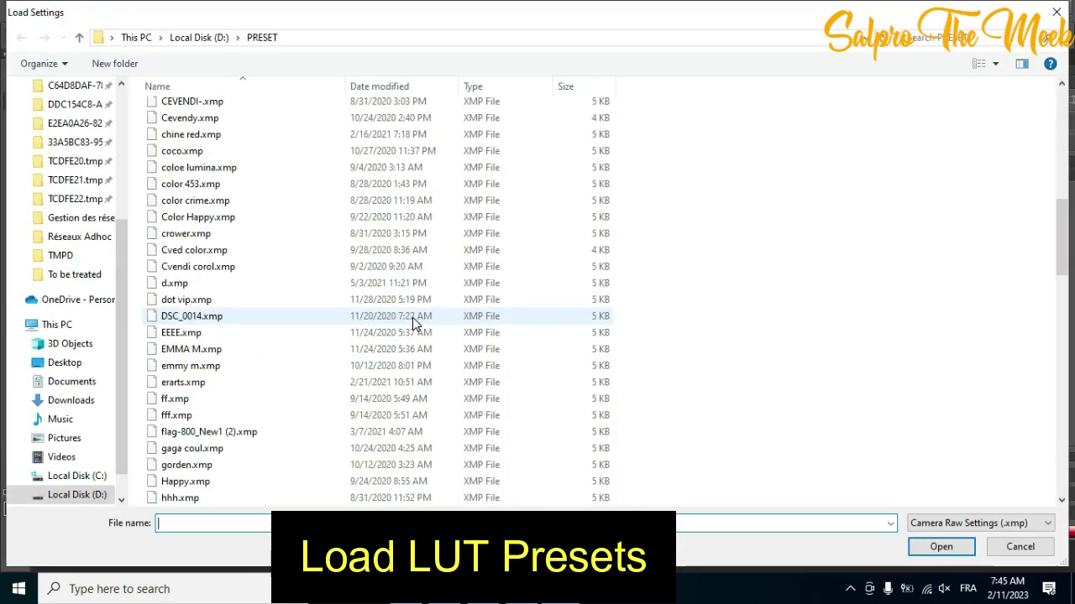
scroll(412, 317, "down", 17)
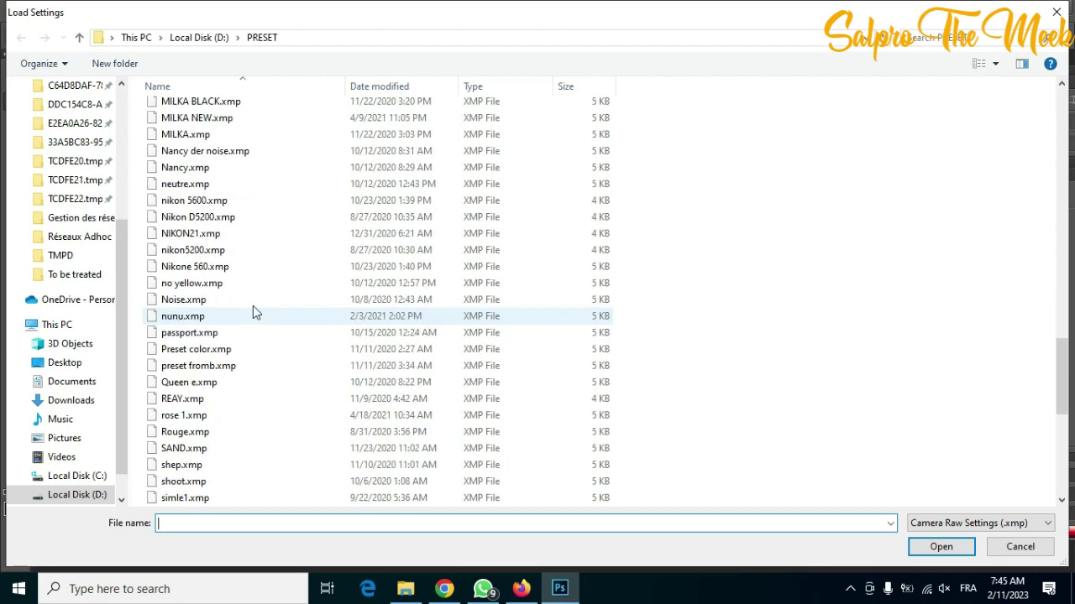
left_click(210, 217)
left_click(938, 550)
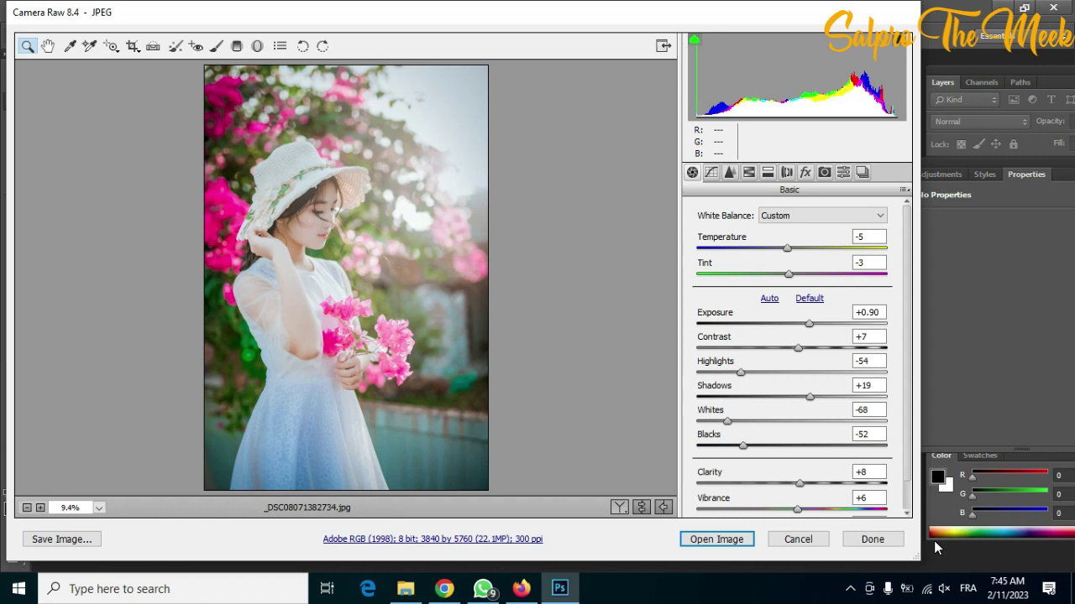
Step: Show the photo in a side-by-side before/after view and load the ibrah2.xmp settings preset
left_click(619, 508)
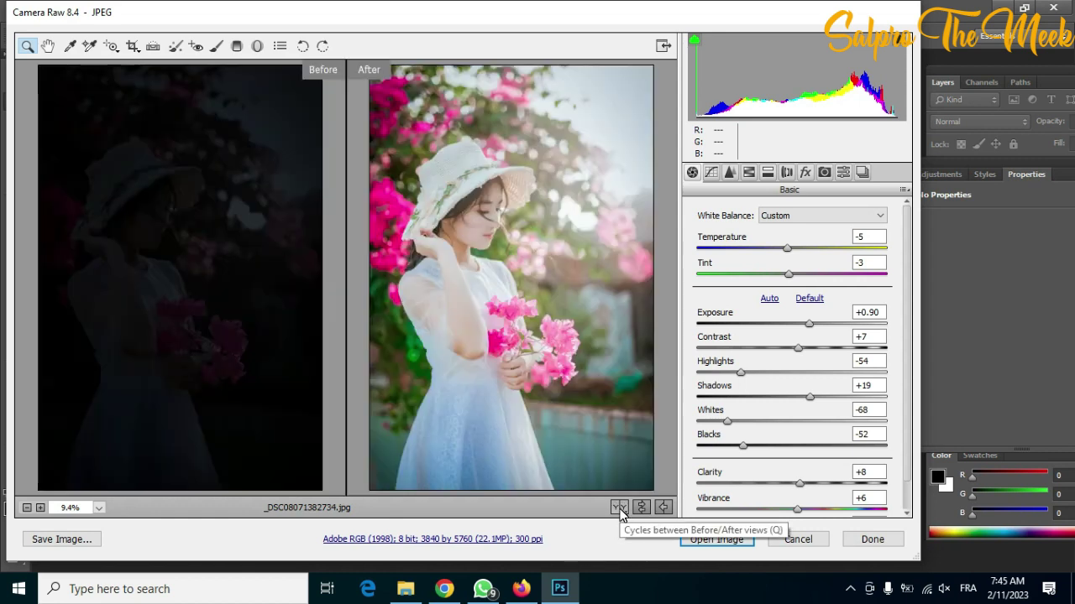
left_click(904, 190)
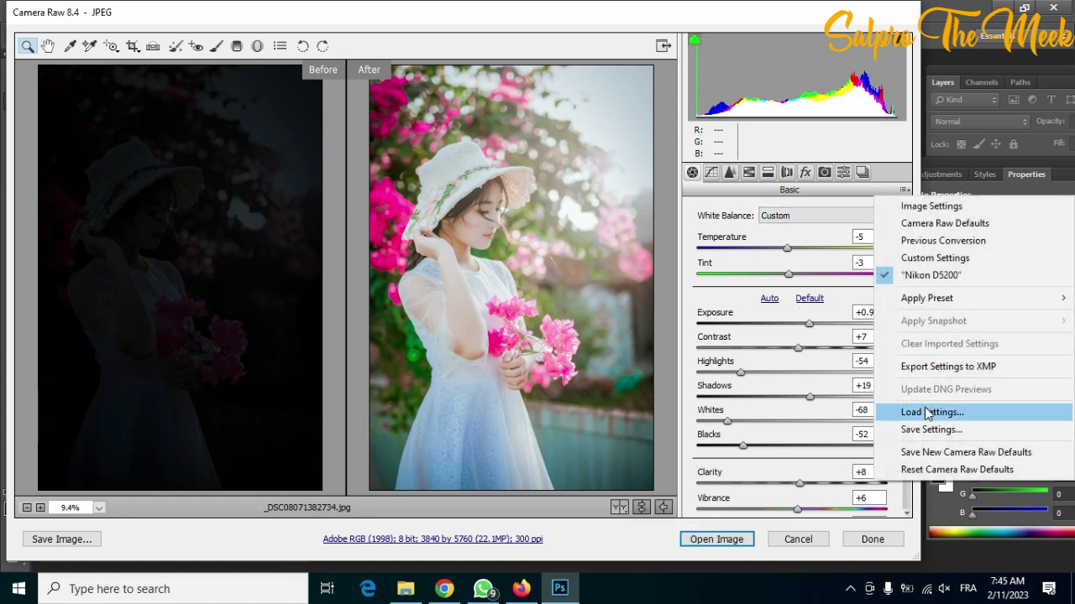
left_click(925, 408)
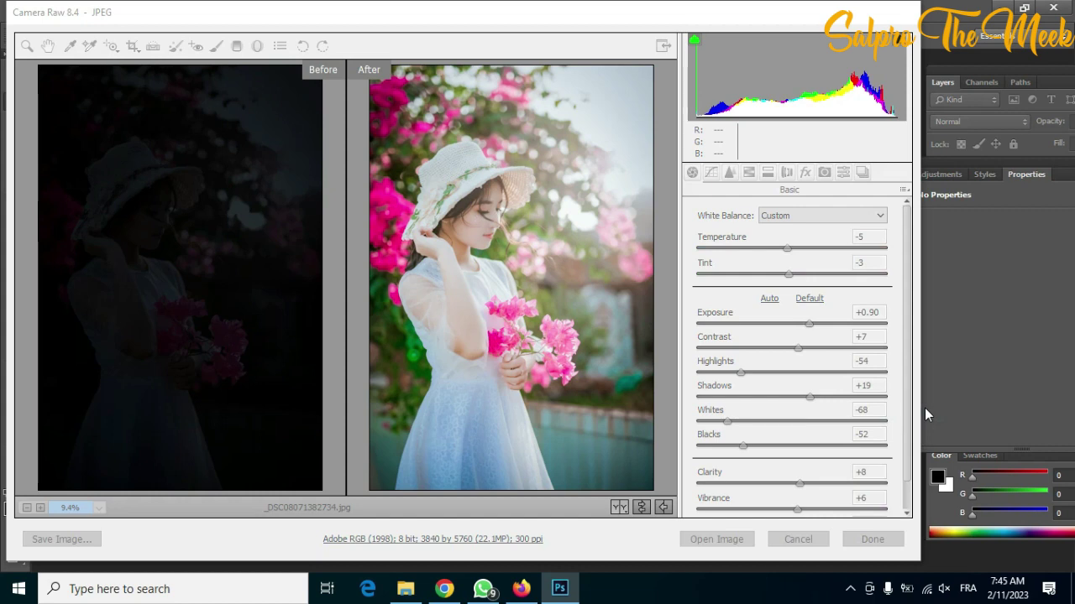
scroll(288, 290, "down", 5)
scroll(288, 291, "down", 4)
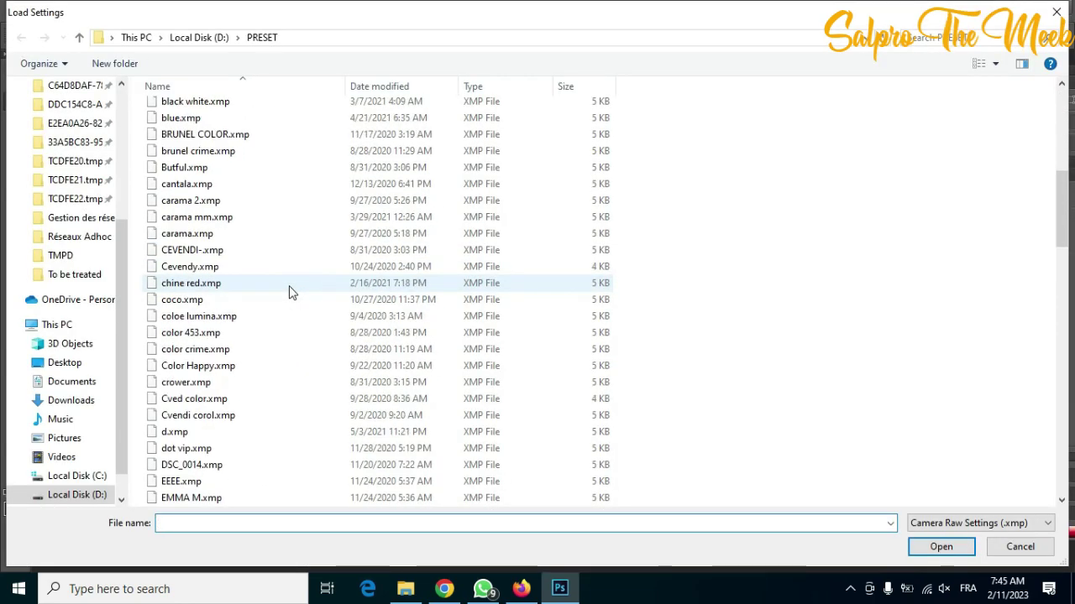
scroll(206, 202, "up", 6)
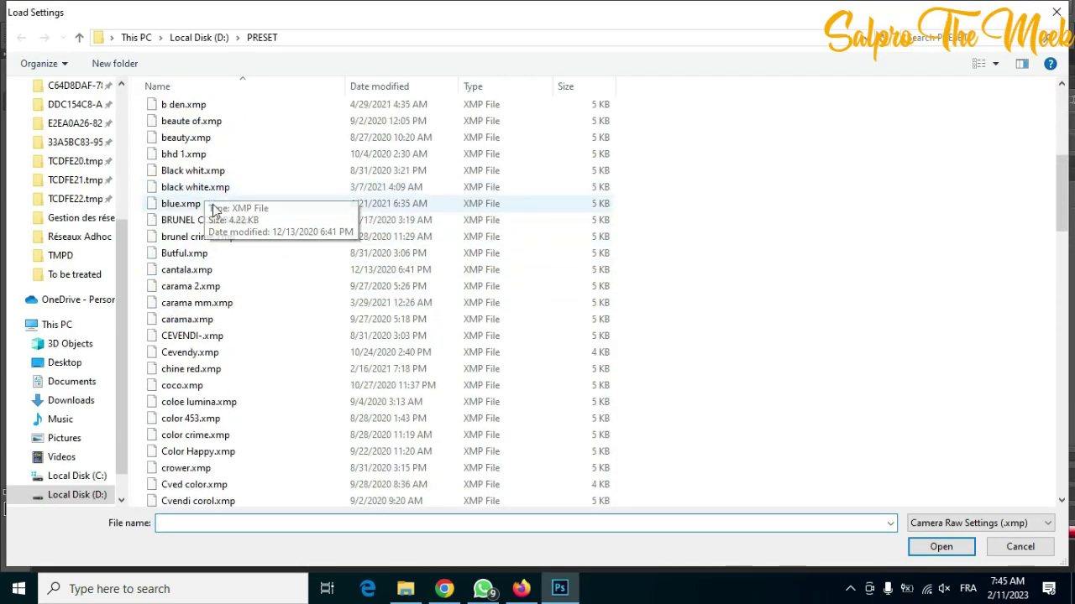
scroll(212, 210, "down", 6)
scroll(214, 220, "down", 5)
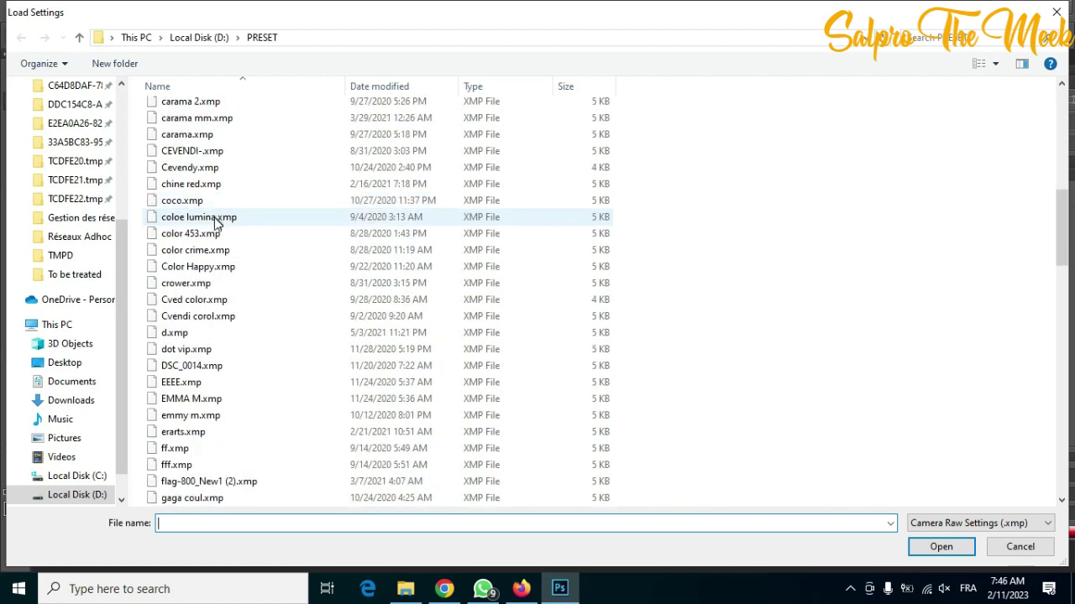
left_click(190, 401)
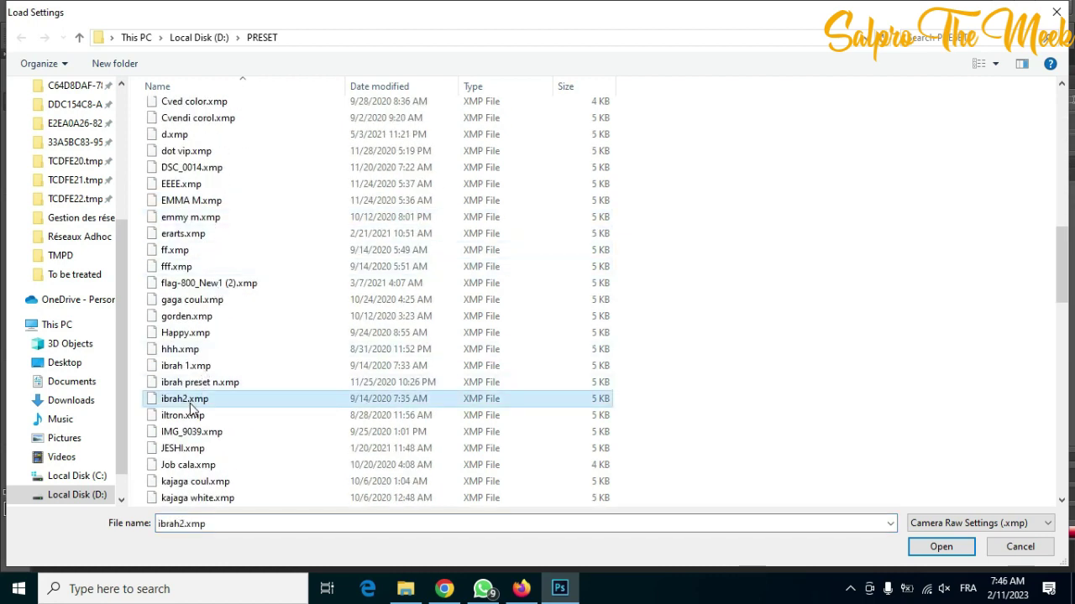
left_click(924, 550)
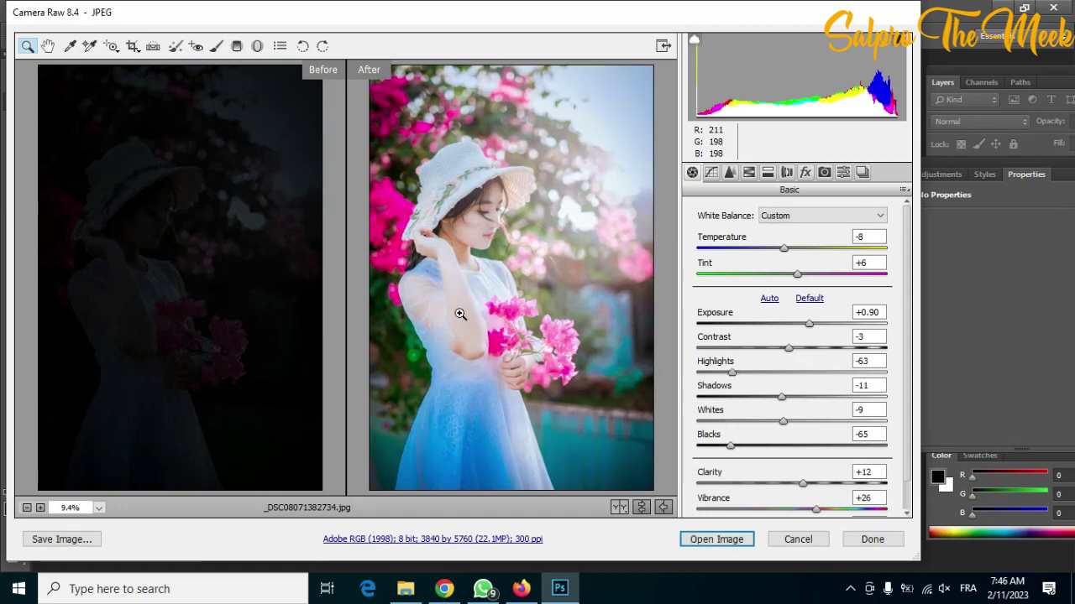
Step: Enlarge the preview to 12.5% and set the white balance Temperature to -13 and Tint to +2
left_click(459, 312)
left_click(785, 250)
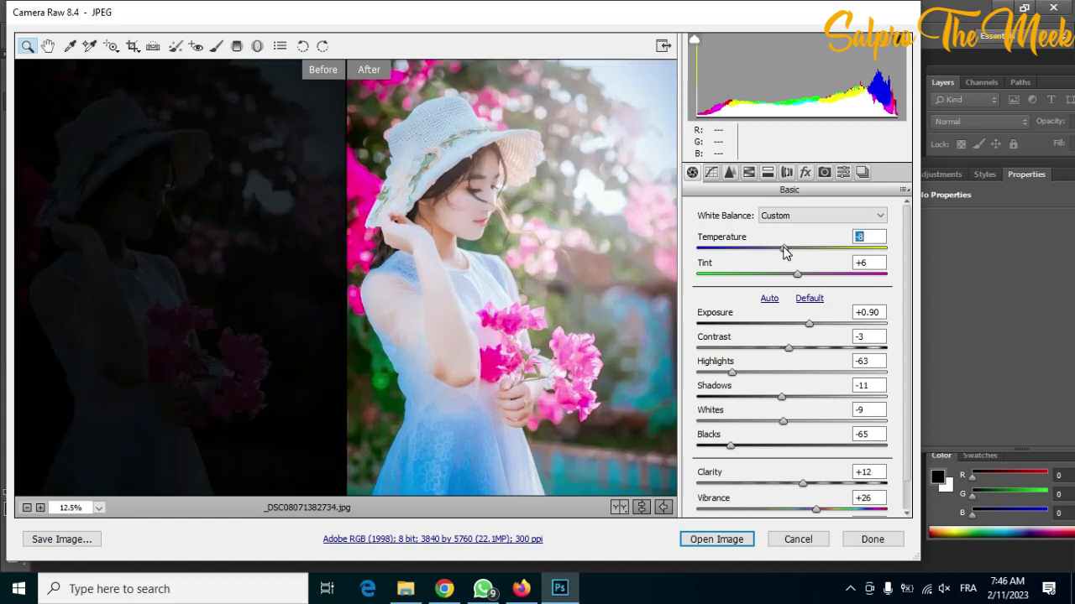
left_click_drag(784, 253, 796, 280)
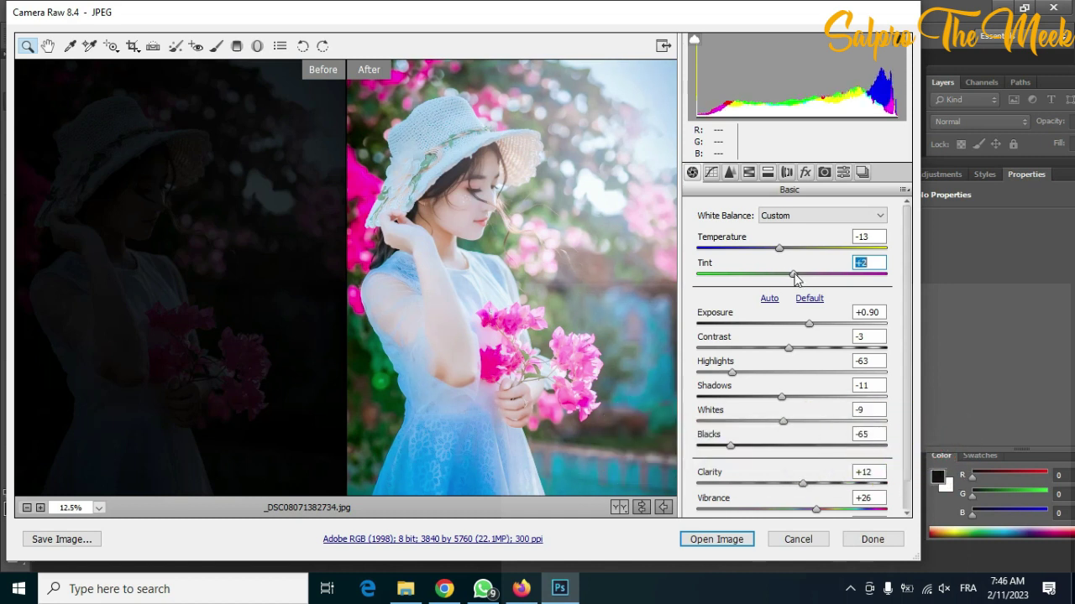
Step: Set Exposure to +0.20, Highlights to -23, Shadows to +5, Whites to -77, Blacks to -35 and Clarity to -1
mouse_move(809, 325)
left_mouse_down()
mouse_move(844, 324)
mouse_move(795, 324)
left_mouse_up()
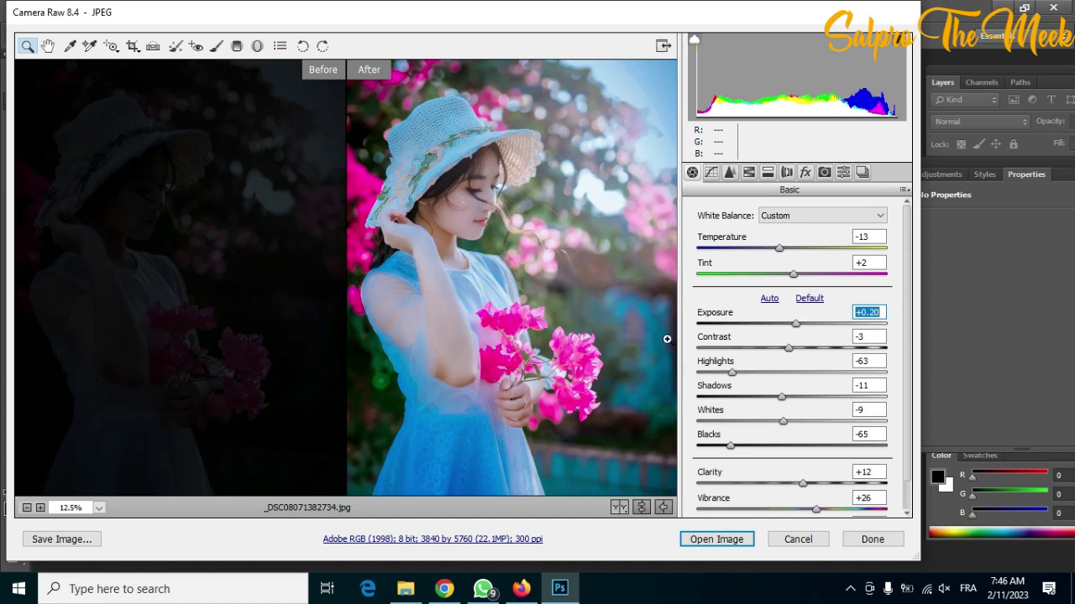
left_click_drag(732, 374, 721, 424)
left_click(778, 376)
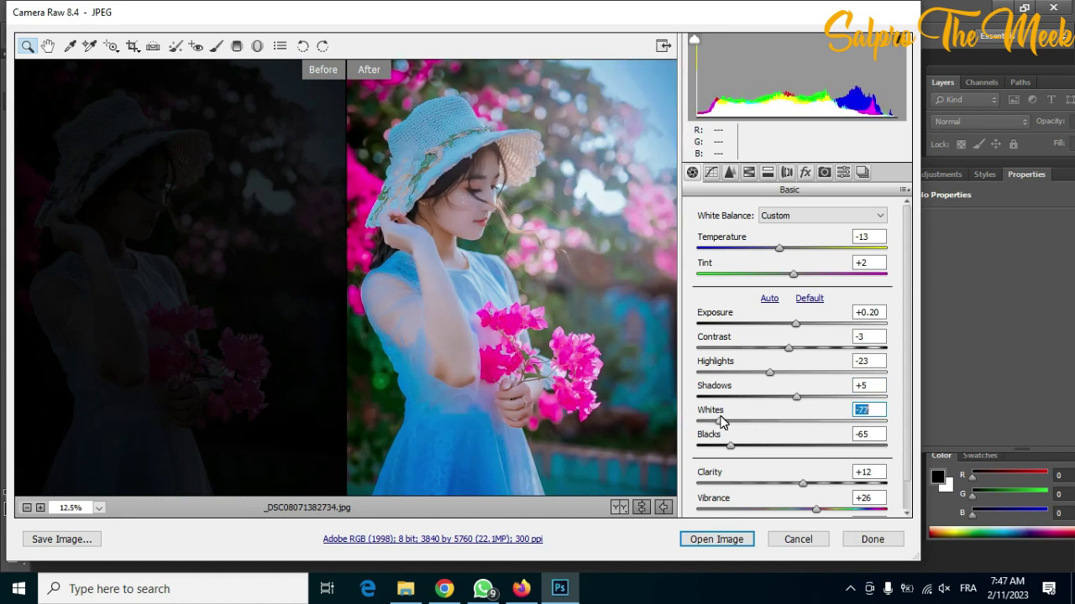
scroll(755, 404, "down", 1)
left_click_drag(730, 420, 759, 430)
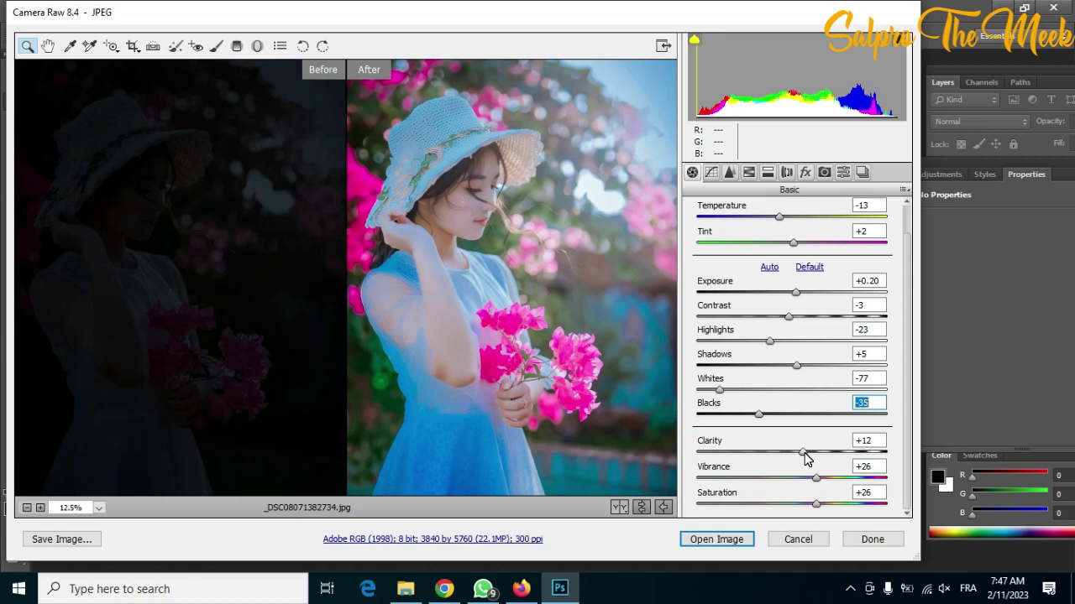
mouse_move(804, 454)
left_mouse_down()
mouse_move(780, 451)
mouse_move(815, 451)
left_mouse_up()
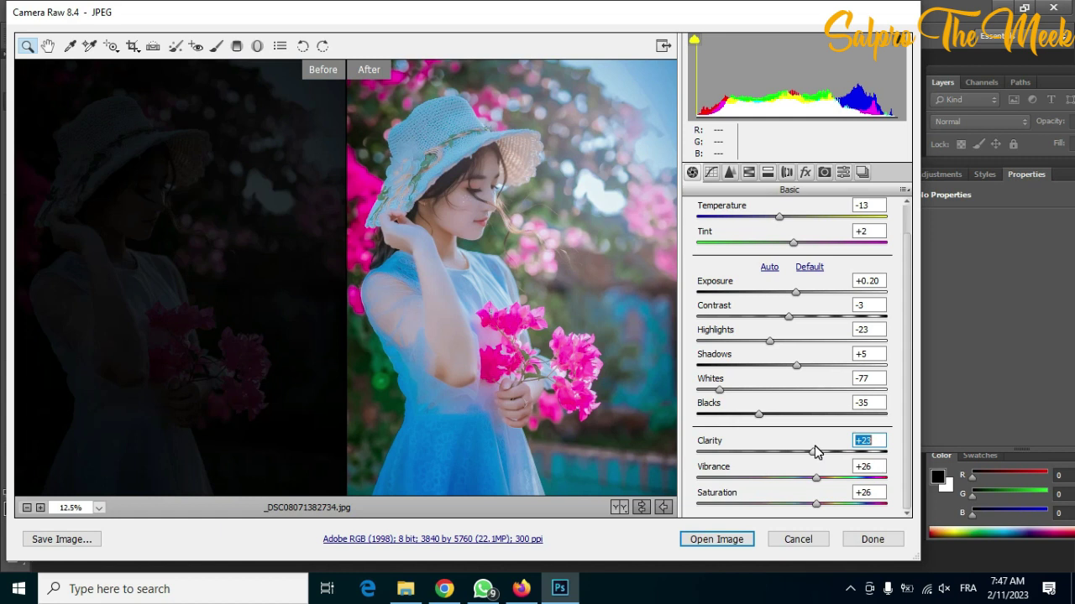
left_click_drag(815, 452, 793, 455)
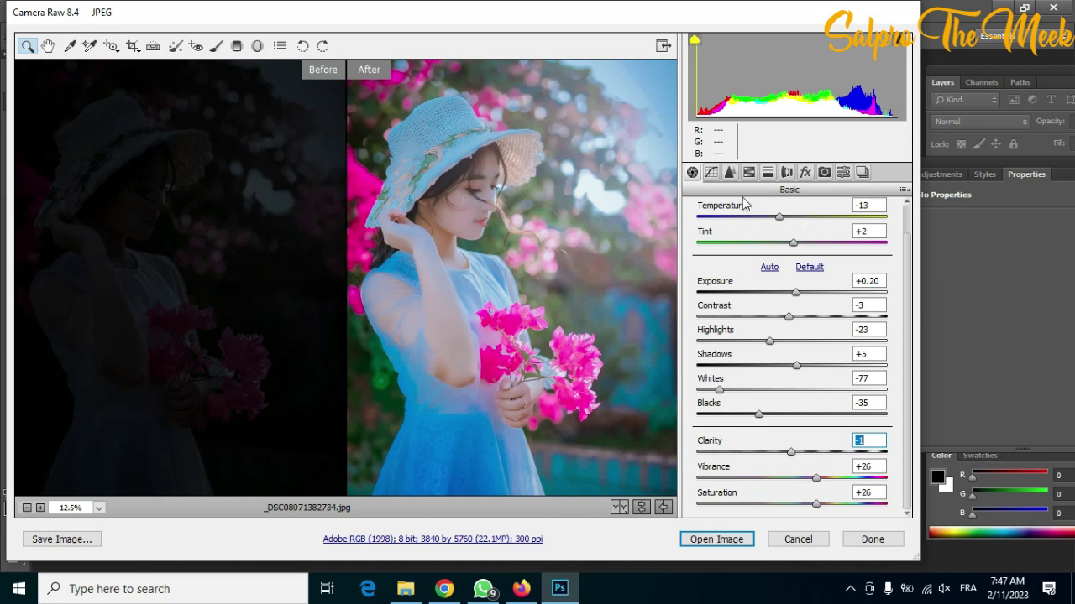
Step: Review the Tone Curve and Detail settings, and open the hue adjustments of HSL / Grayscale
left_click(711, 173)
scroll(799, 344, "down", 1)
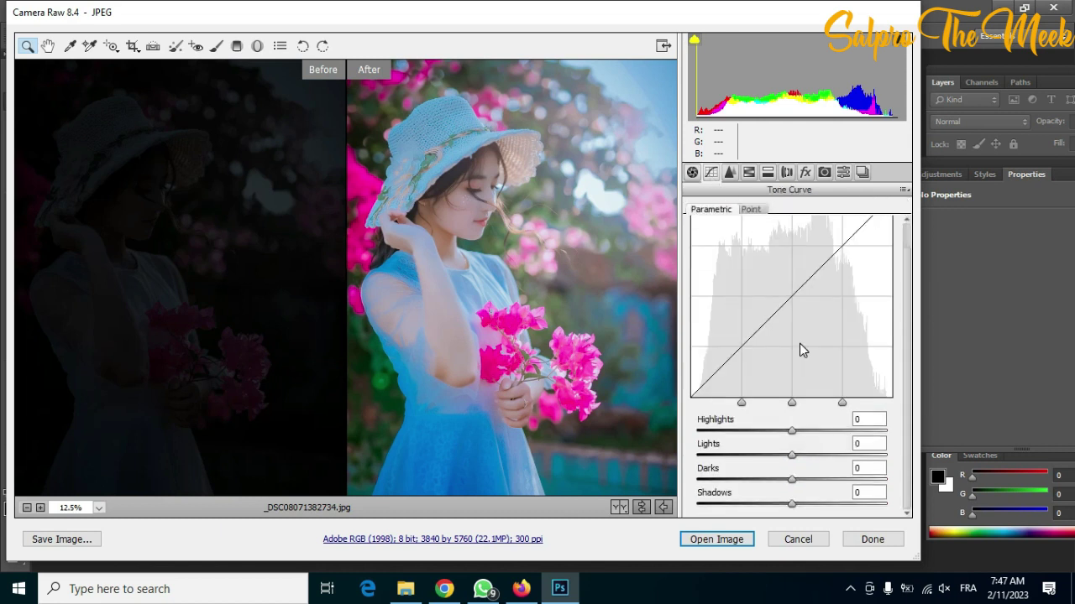
scroll(769, 261, "down", 2)
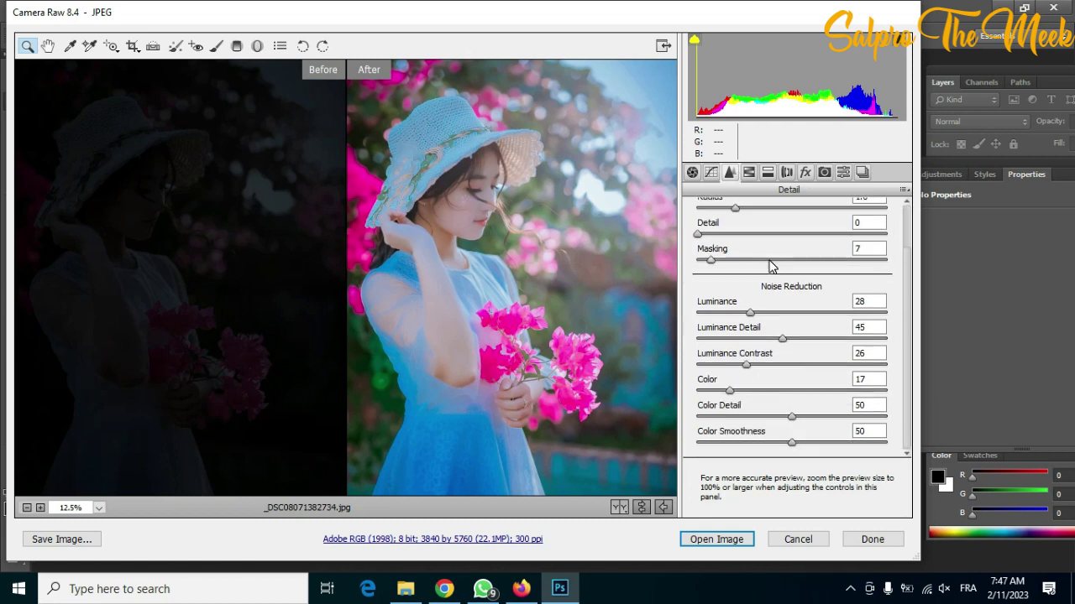
scroll(774, 276, "up", 2)
left_click(752, 171)
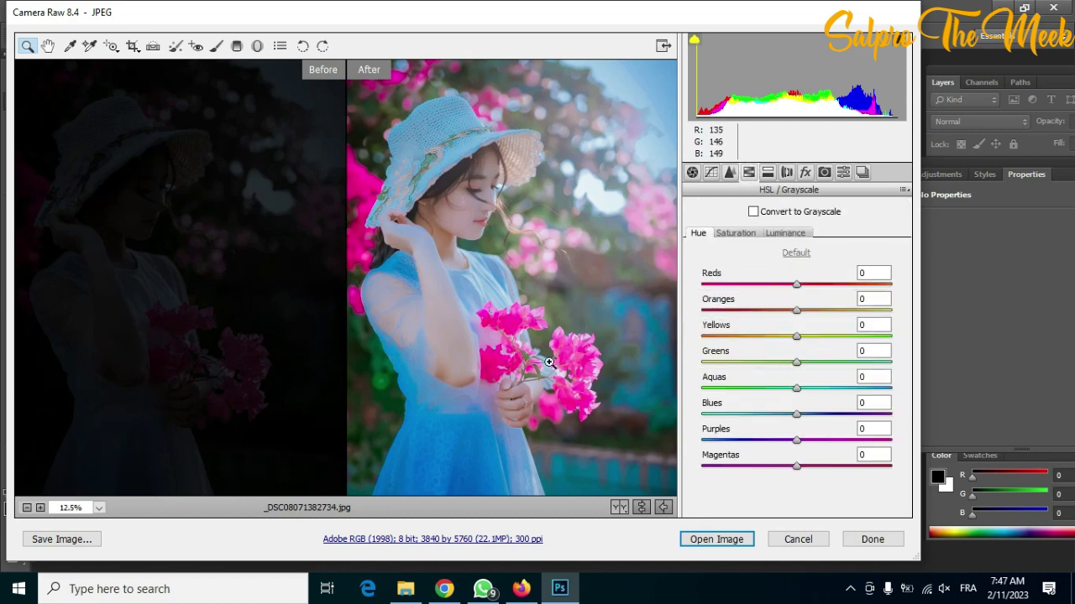
Step: Set the hue adjustments to Reds 0, Oranges -33, Yellows +3 and Greens +23
left_click_drag(797, 289, 667, 291)
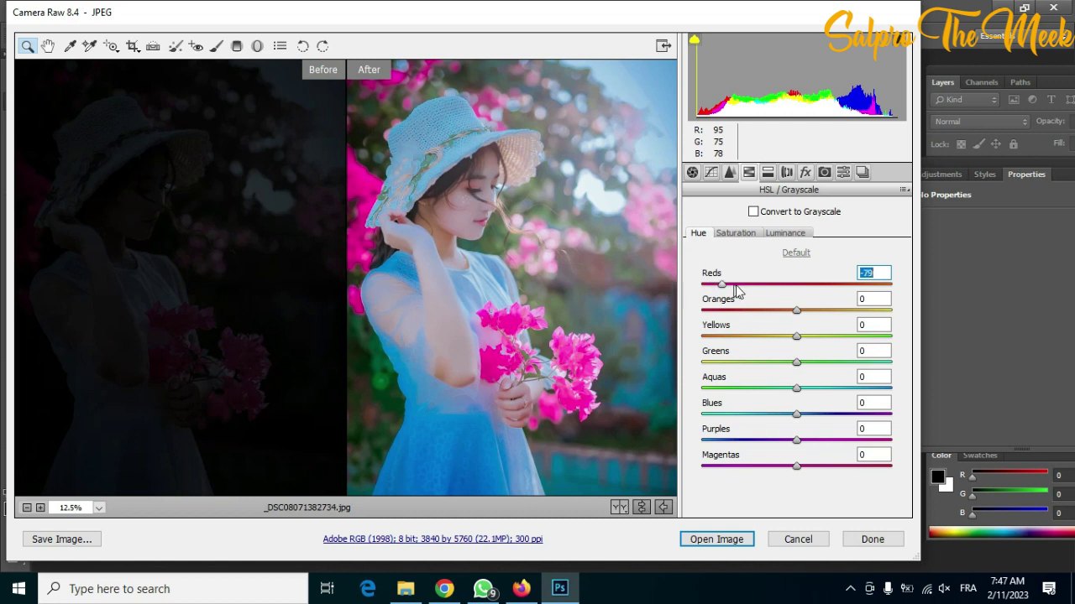
left_click_drag(786, 290, 737, 314)
key("Down")
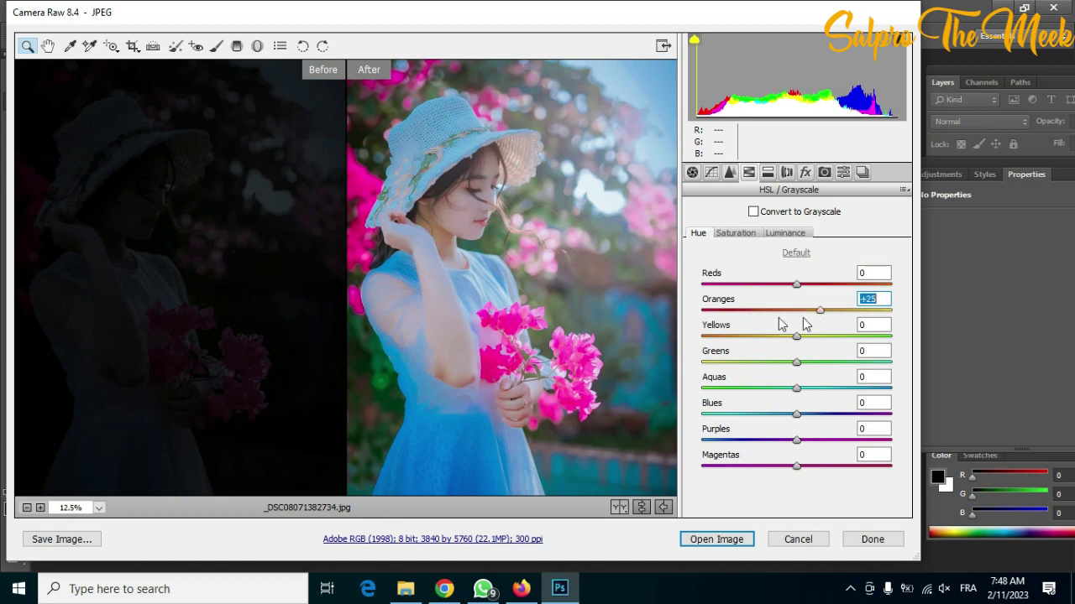
left_click_drag(735, 319, 744, 320)
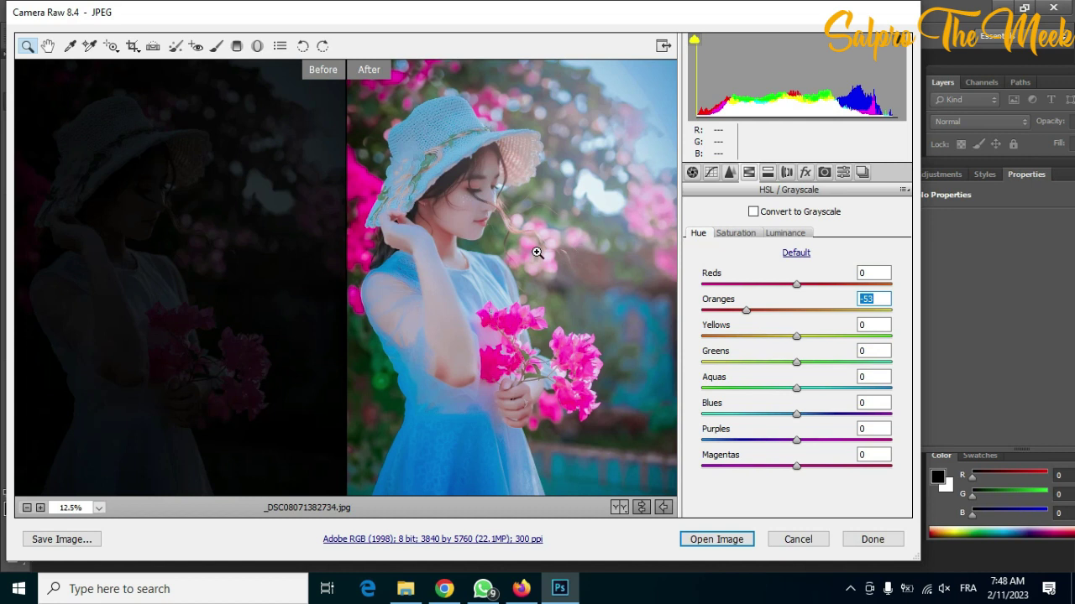
mouse_move(747, 318)
left_mouse_down()
mouse_move(803, 316)
mouse_move(765, 312)
left_mouse_up()
mouse_move(796, 336)
left_mouse_down()
mouse_move(897, 338)
mouse_move(722, 335)
mouse_move(859, 344)
mouse_move(799, 344)
left_mouse_up()
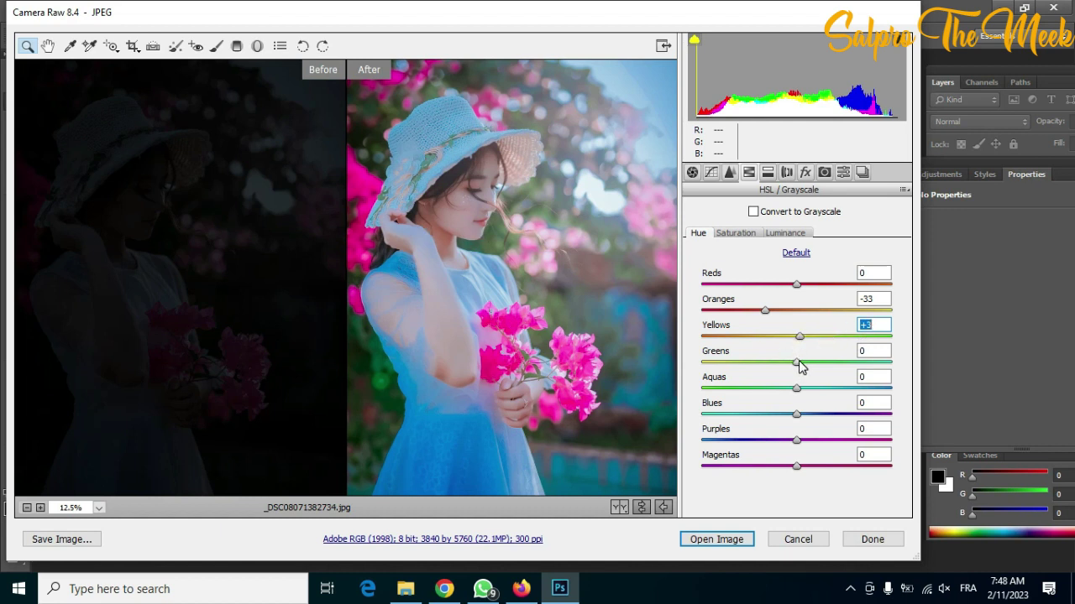
left_click_drag(799, 367, 820, 375)
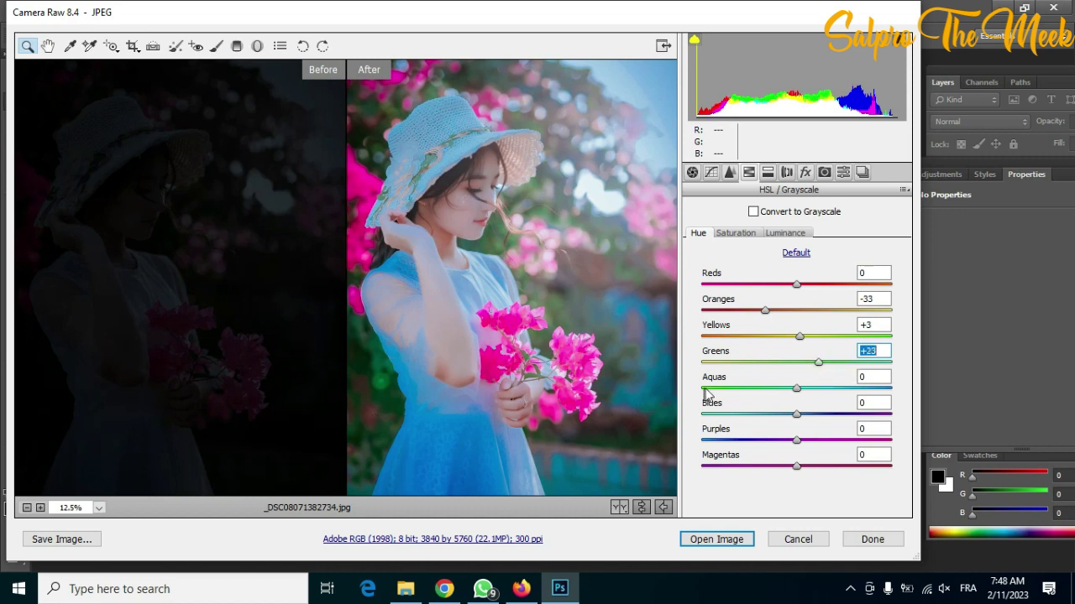
Step: Set the hue adjustments for Aquas to +18 and Blues to +7
left_click_drag(800, 393, 900, 399)
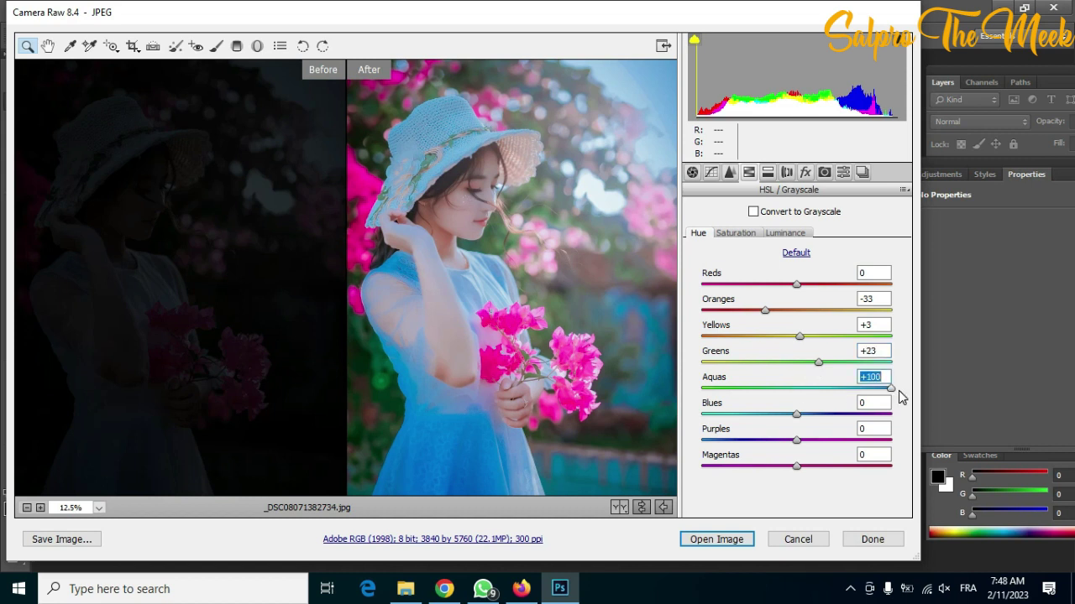
left_click(768, 393)
left_click_drag(779, 393, 877, 404)
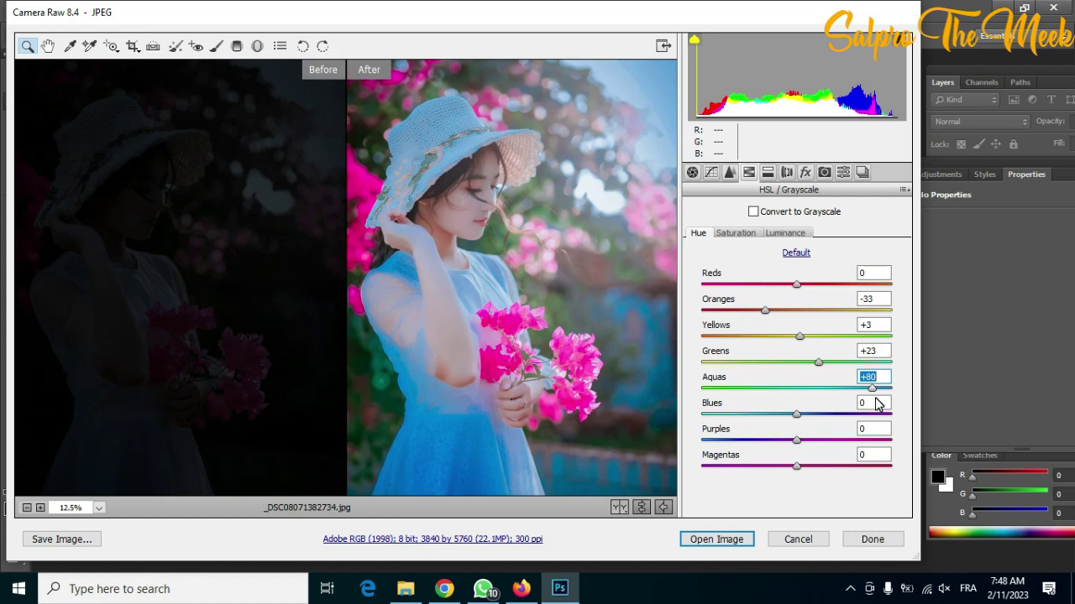
left_click(851, 388)
left_click_drag(851, 388, 816, 395)
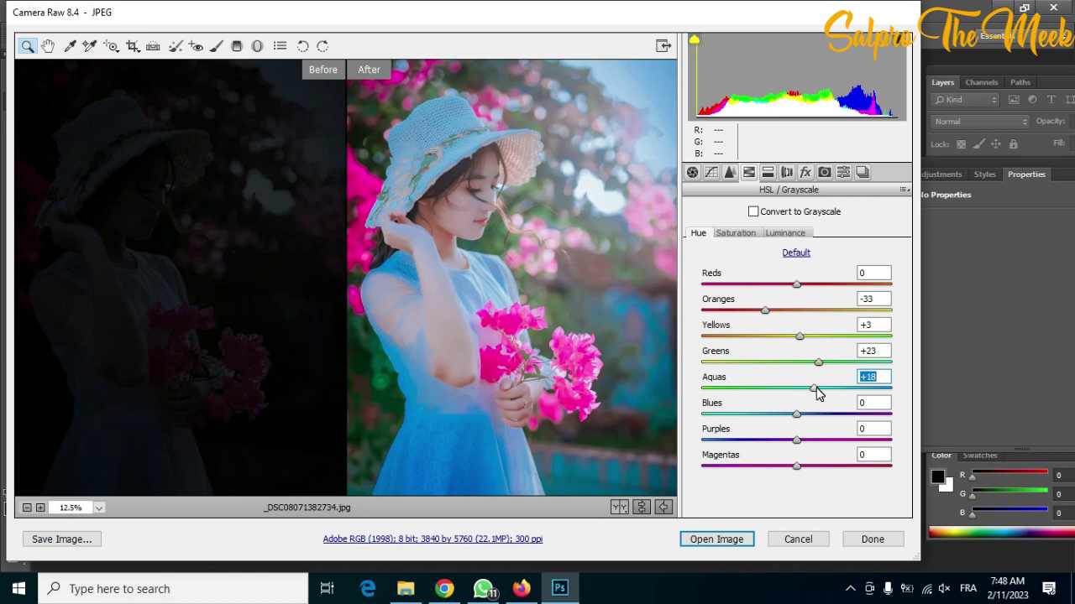
left_click_drag(795, 414, 844, 415)
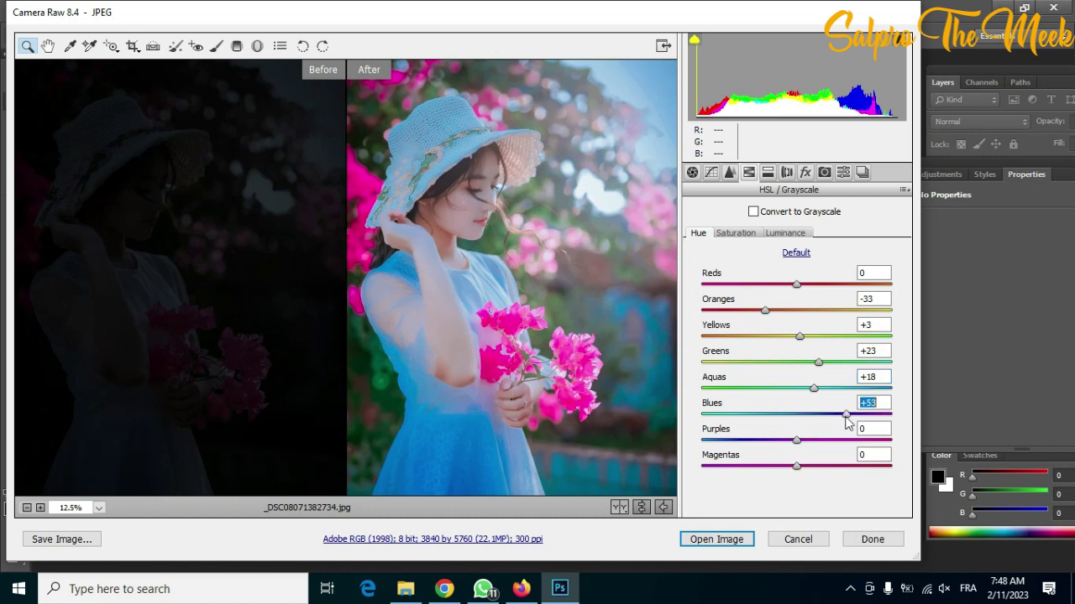
left_click(803, 417)
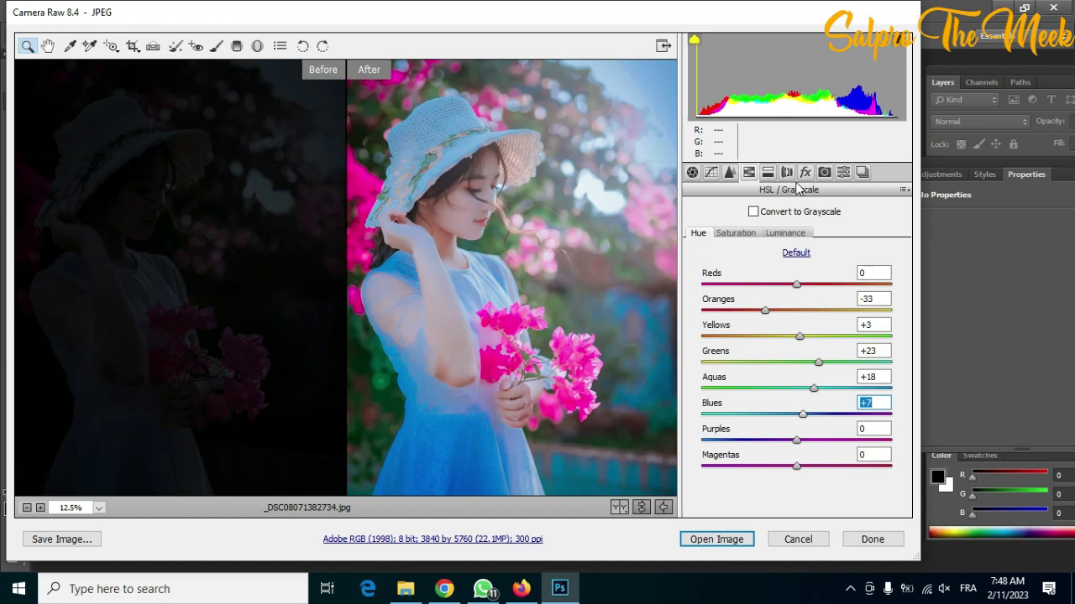
Step: Set the Split Toning highlights to Hue 15 and Saturation 3, with Balance at 0
left_click(768, 175)
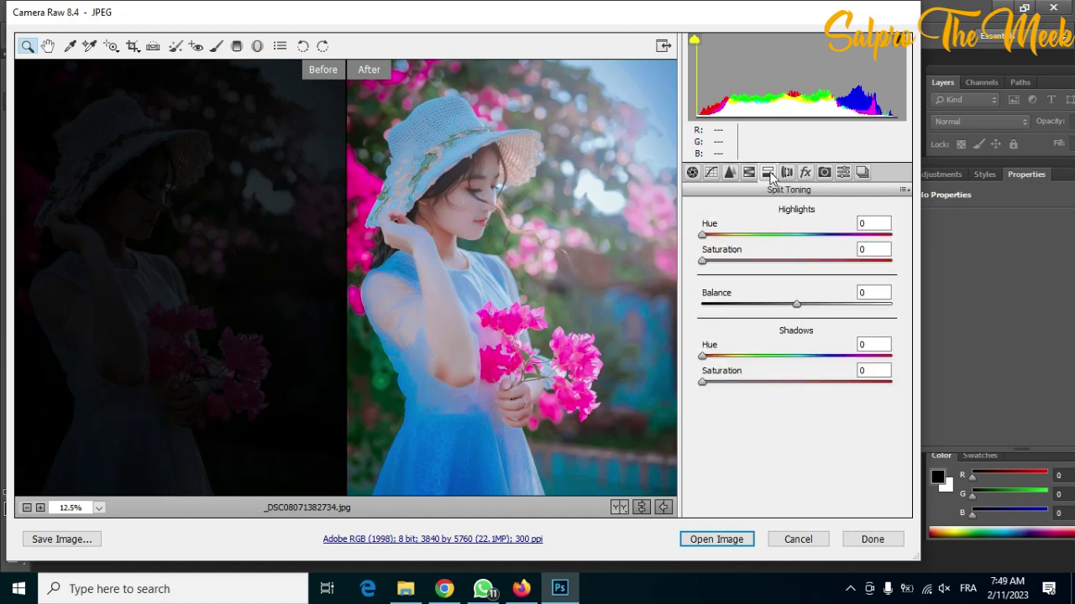
left_click_drag(702, 236, 770, 278)
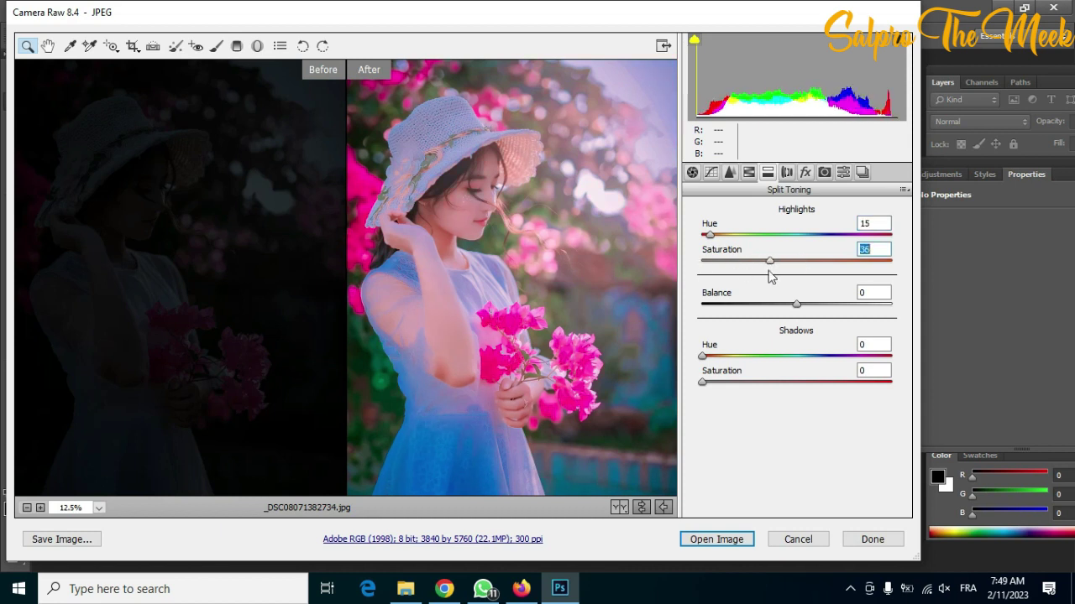
left_click_drag(874, 264, 708, 271)
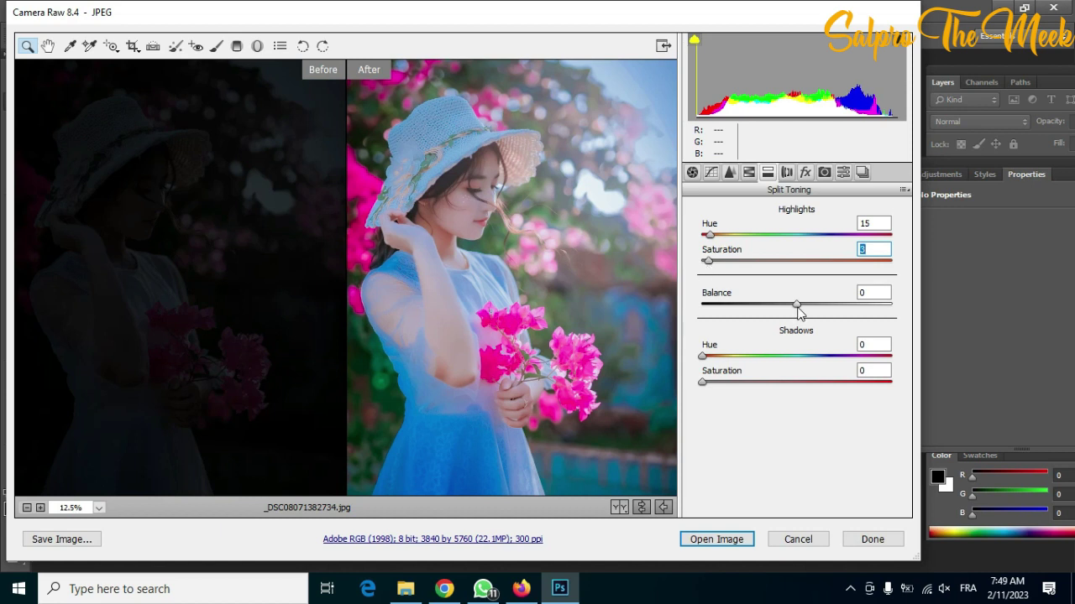
left_click_drag(830, 307, 810, 304)
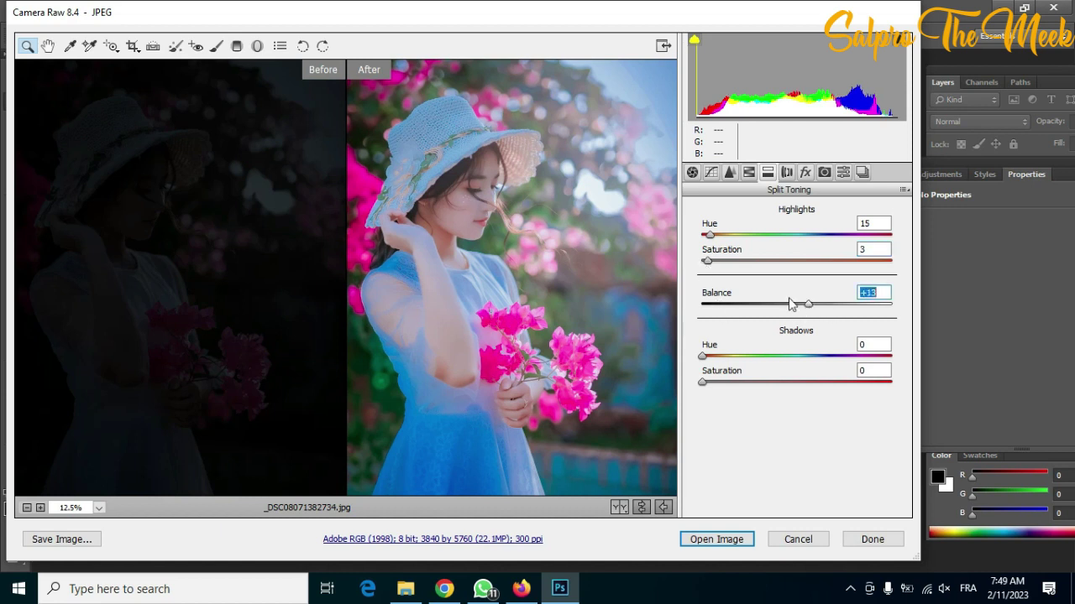
left_click_drag(727, 306, 796, 309)
Step: Set the Split Toning shadows to Hue 12 and Saturation 3
mouse_move(702, 359)
left_mouse_down()
mouse_move(870, 361)
mouse_move(682, 354)
mouse_move(765, 359)
mouse_move(707, 358)
left_mouse_up()
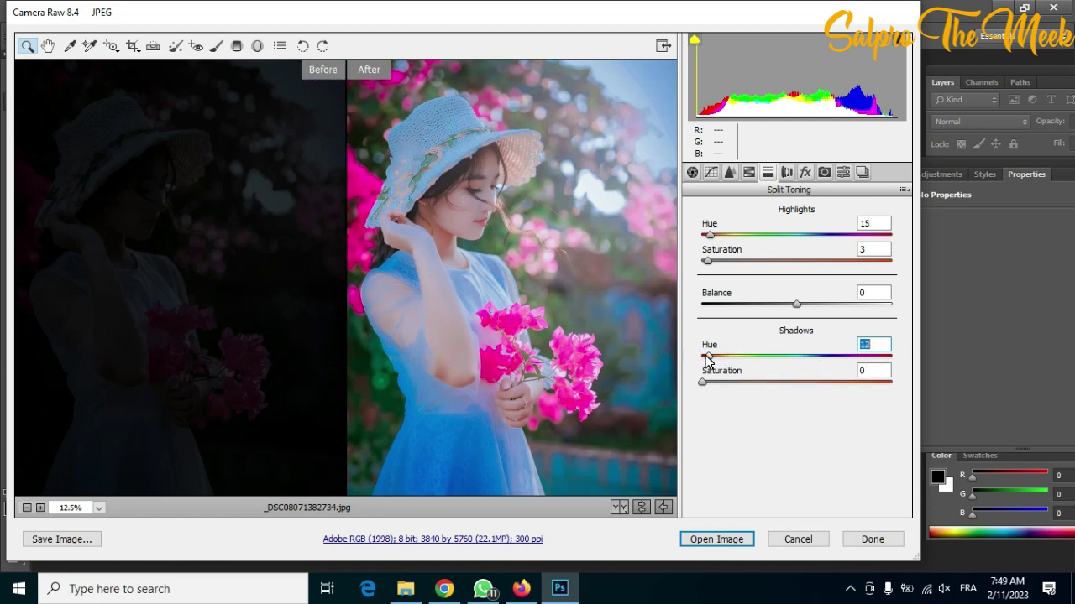
left_click_drag(705, 384, 780, 385)
left_click_drag(849, 385, 892, 391)
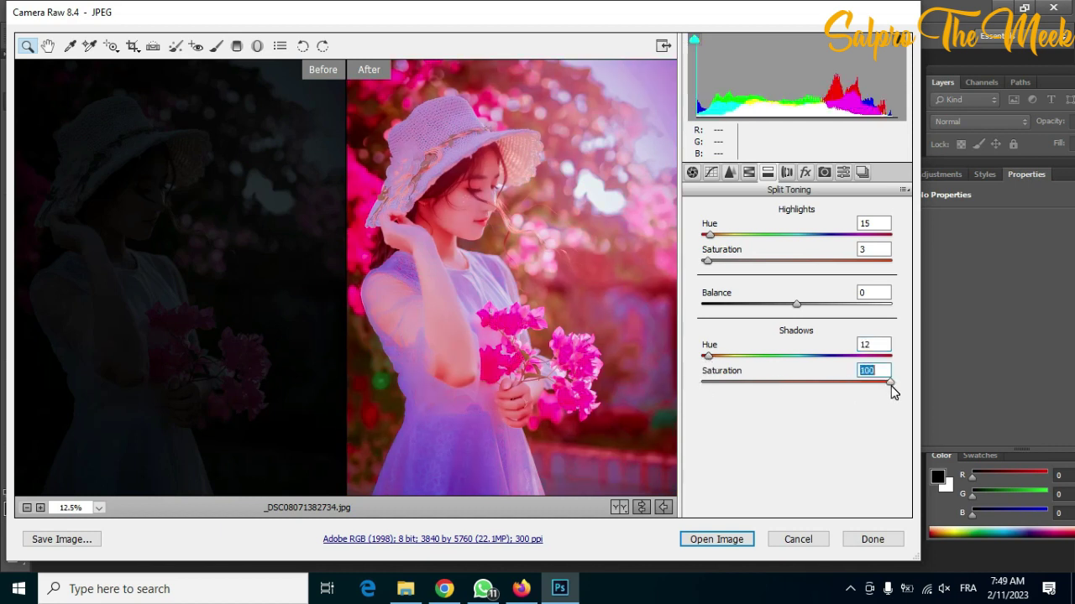
left_click_drag(824, 388, 711, 381)
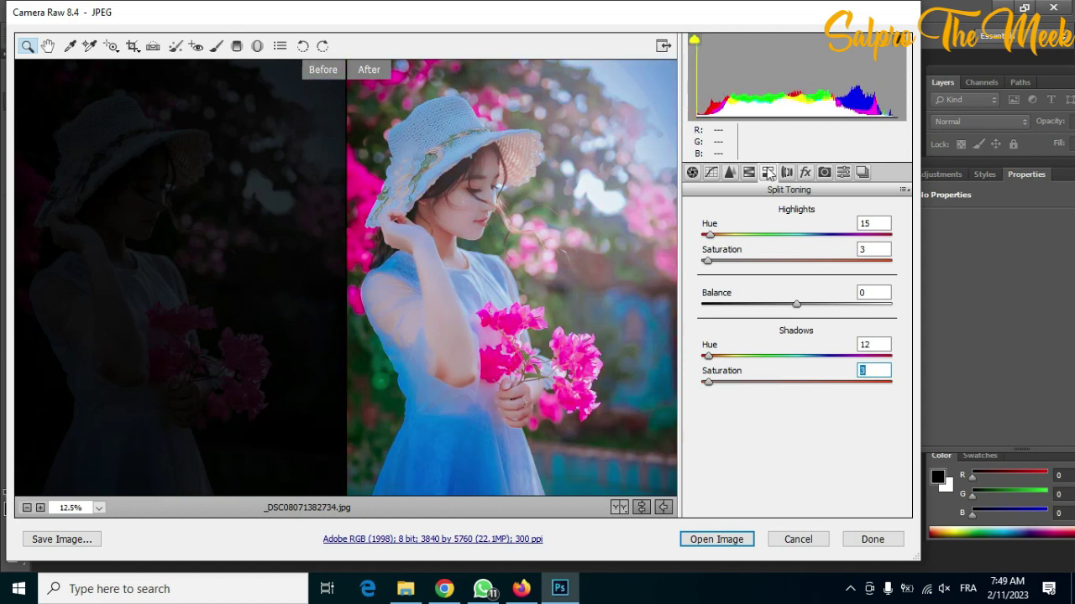
Step: Set Clarity to +40 and Vibrance to +72 in the Basic adjustments
left_click(693, 173)
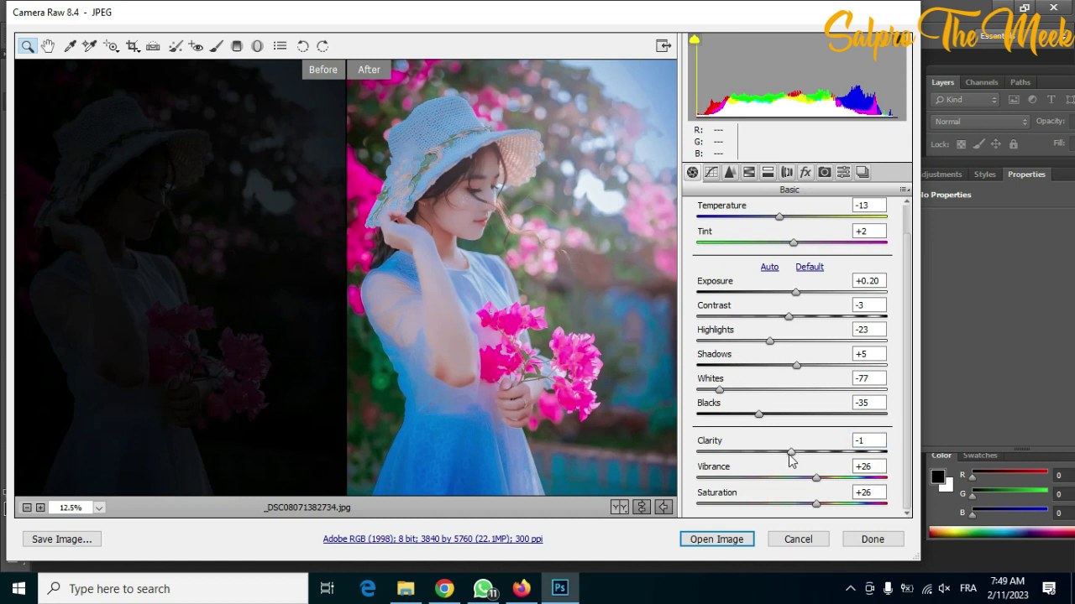
left_click_drag(789, 456, 828, 472)
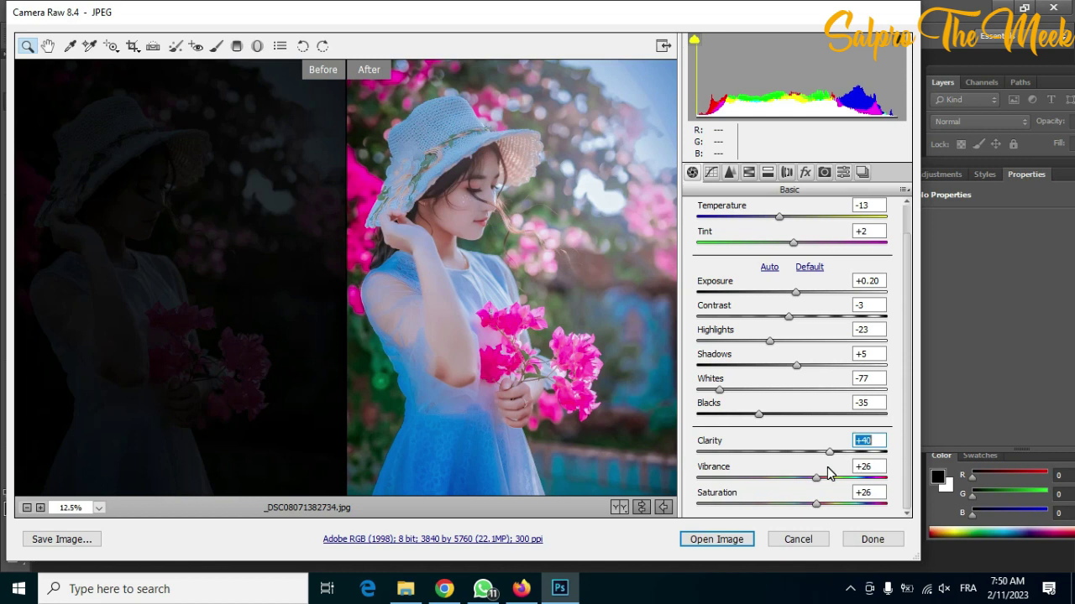
left_click_drag(818, 483, 886, 485)
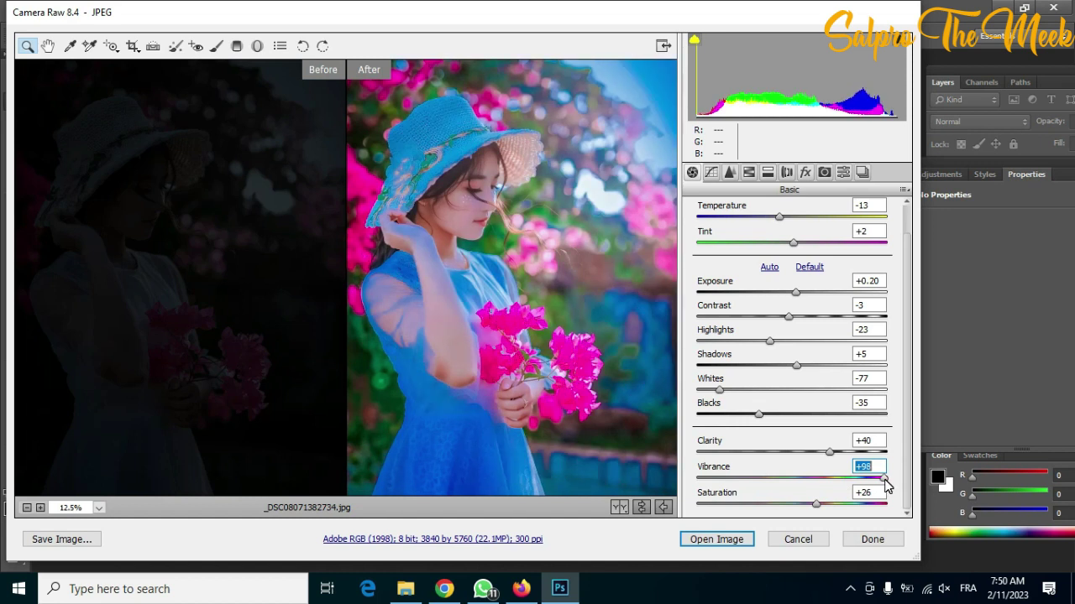
left_click_drag(886, 485, 864, 478)
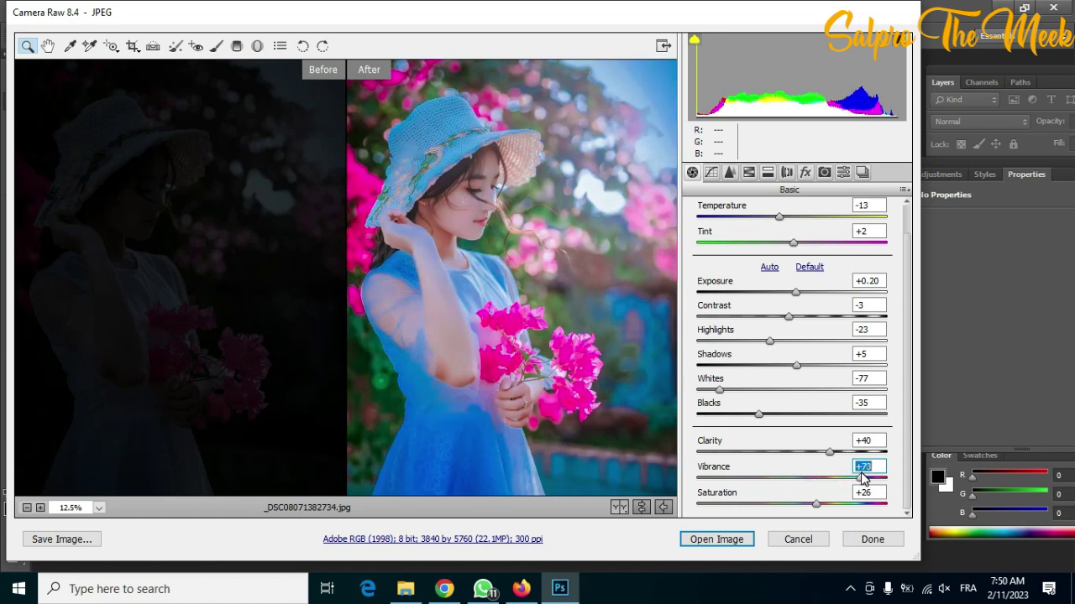
left_click_drag(863, 478, 815, 505)
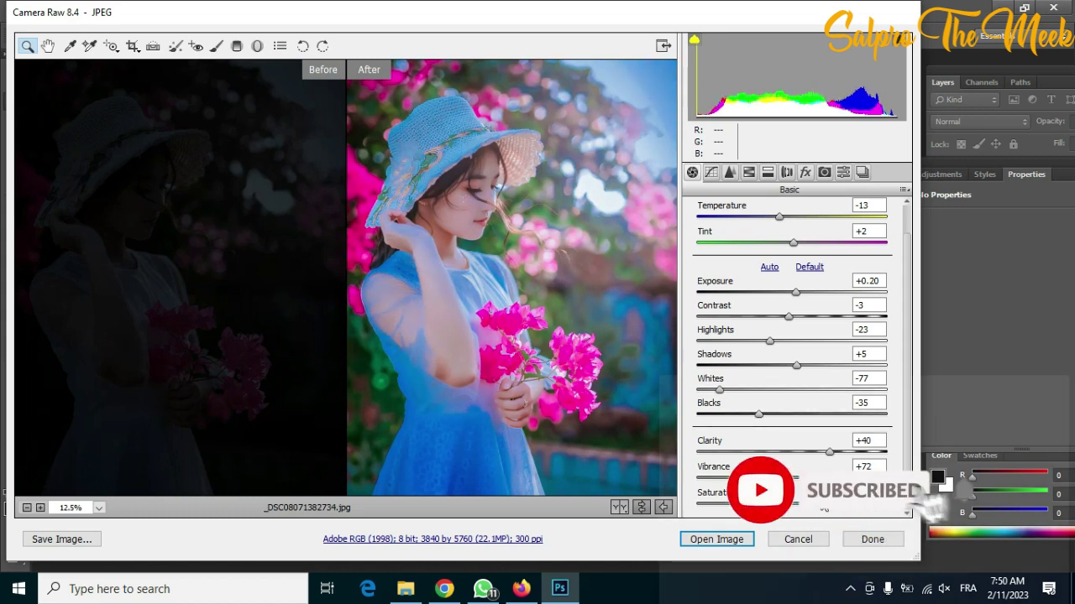